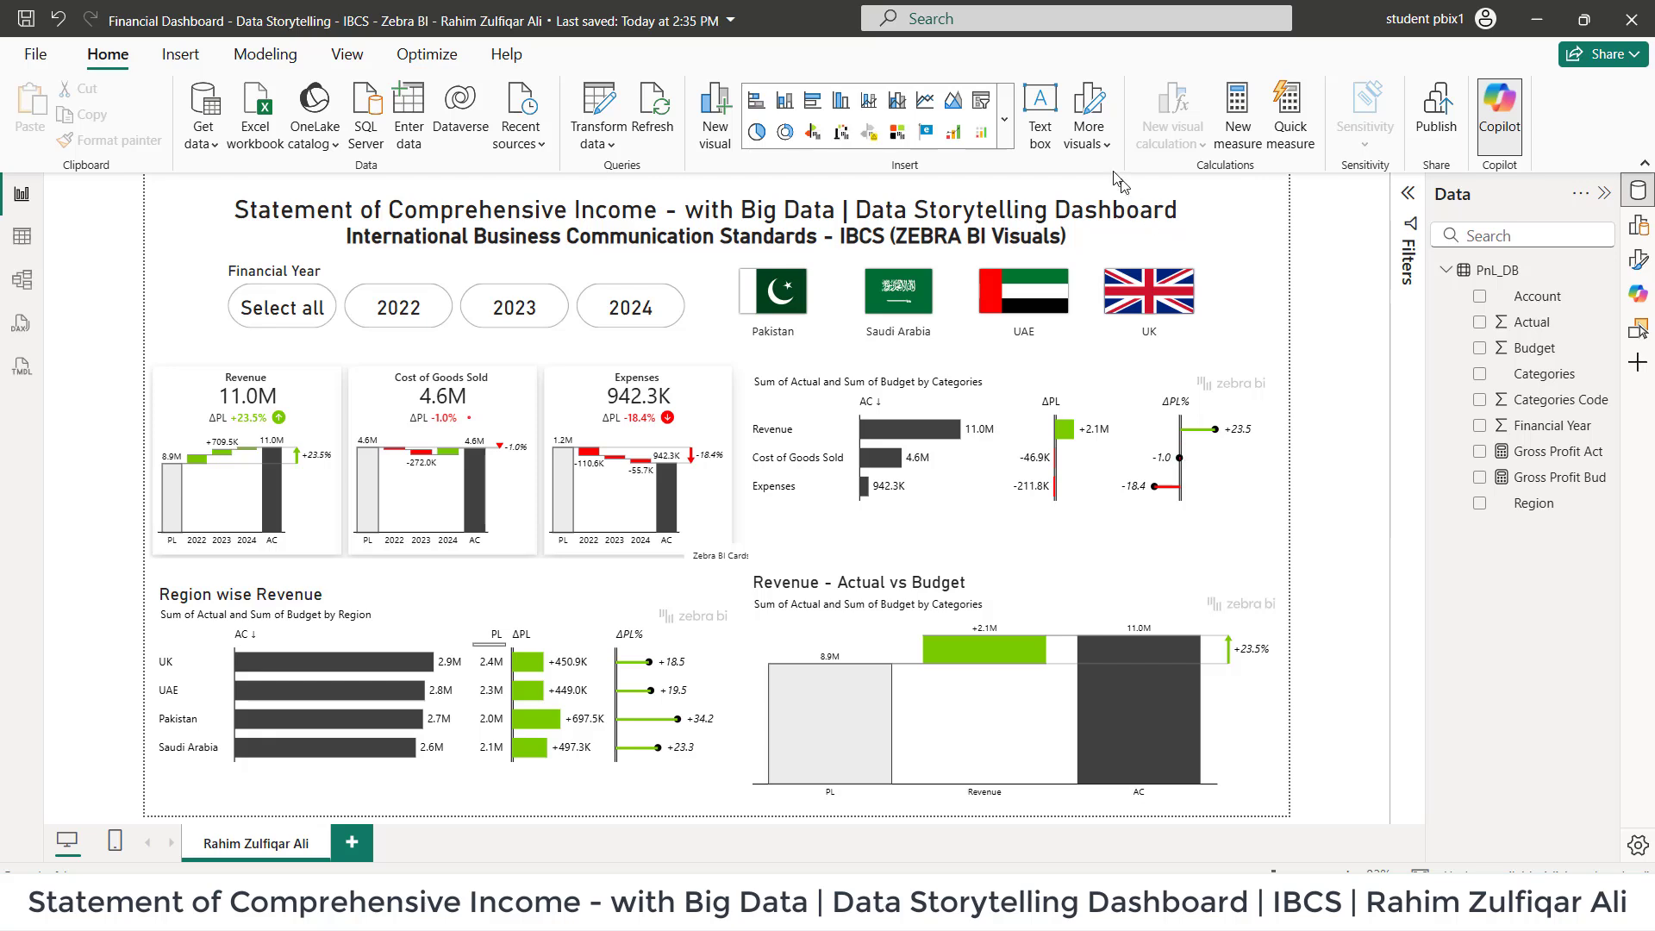
Dismiss the more-visuals import options and switch to the PnL_DB data table.
{"action": "left_click", "coordinate": [1088, 124]}
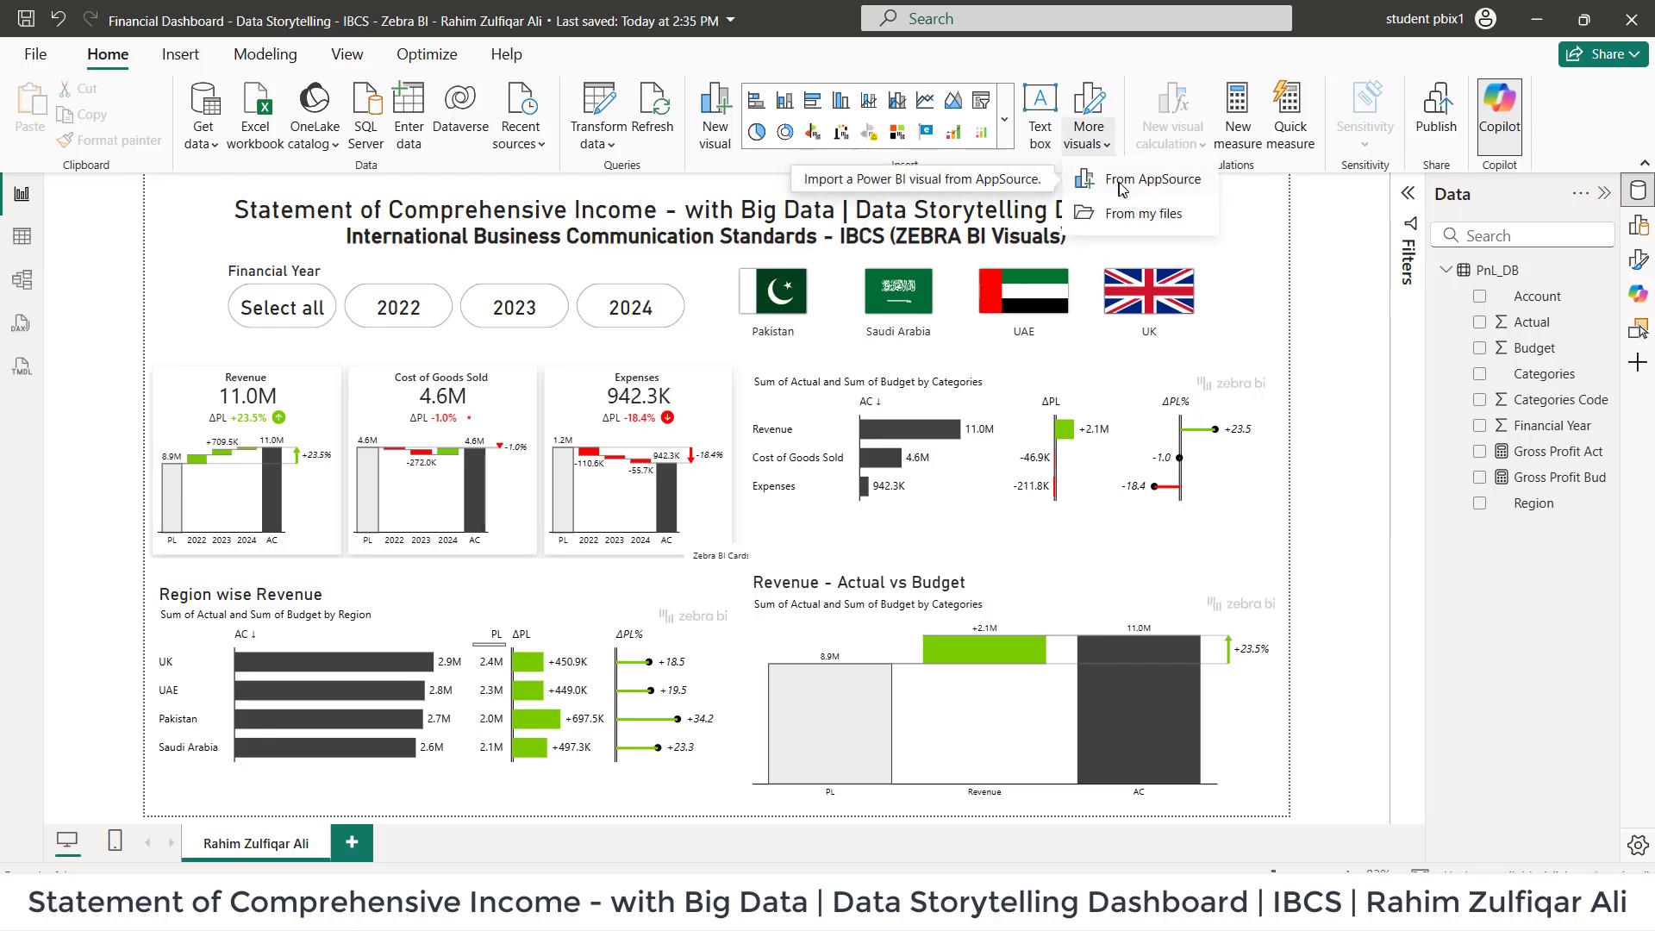
{"action": "left_click", "coordinate": [1276, 331]}
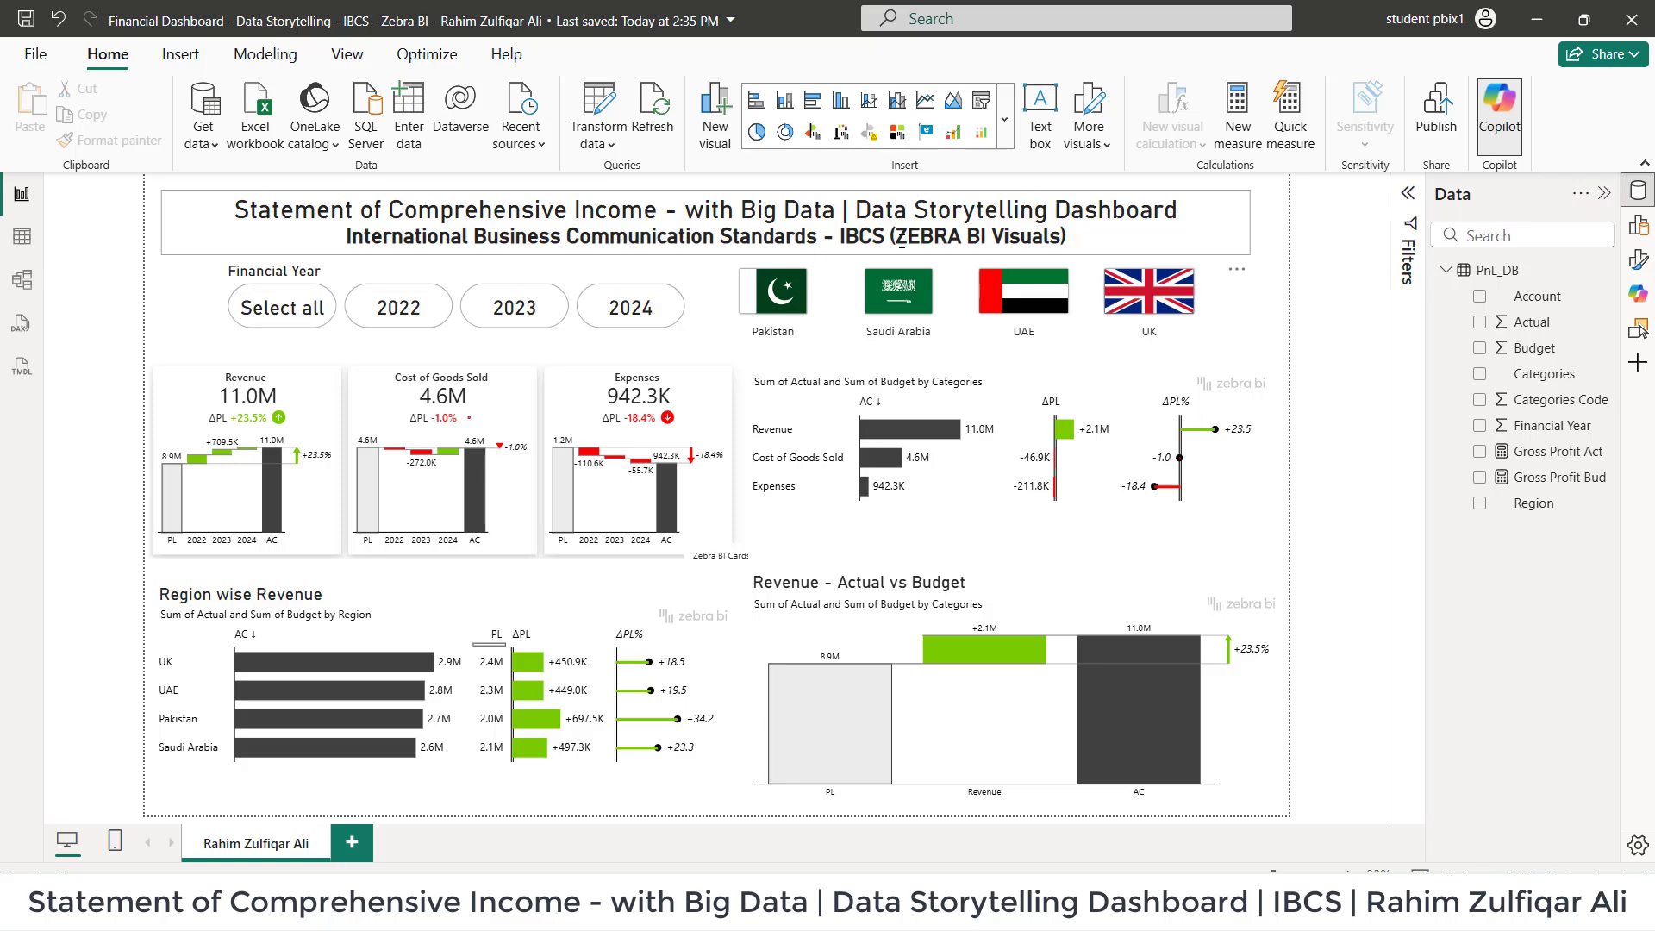
{"action": "left_click", "coordinate": [24, 245]}
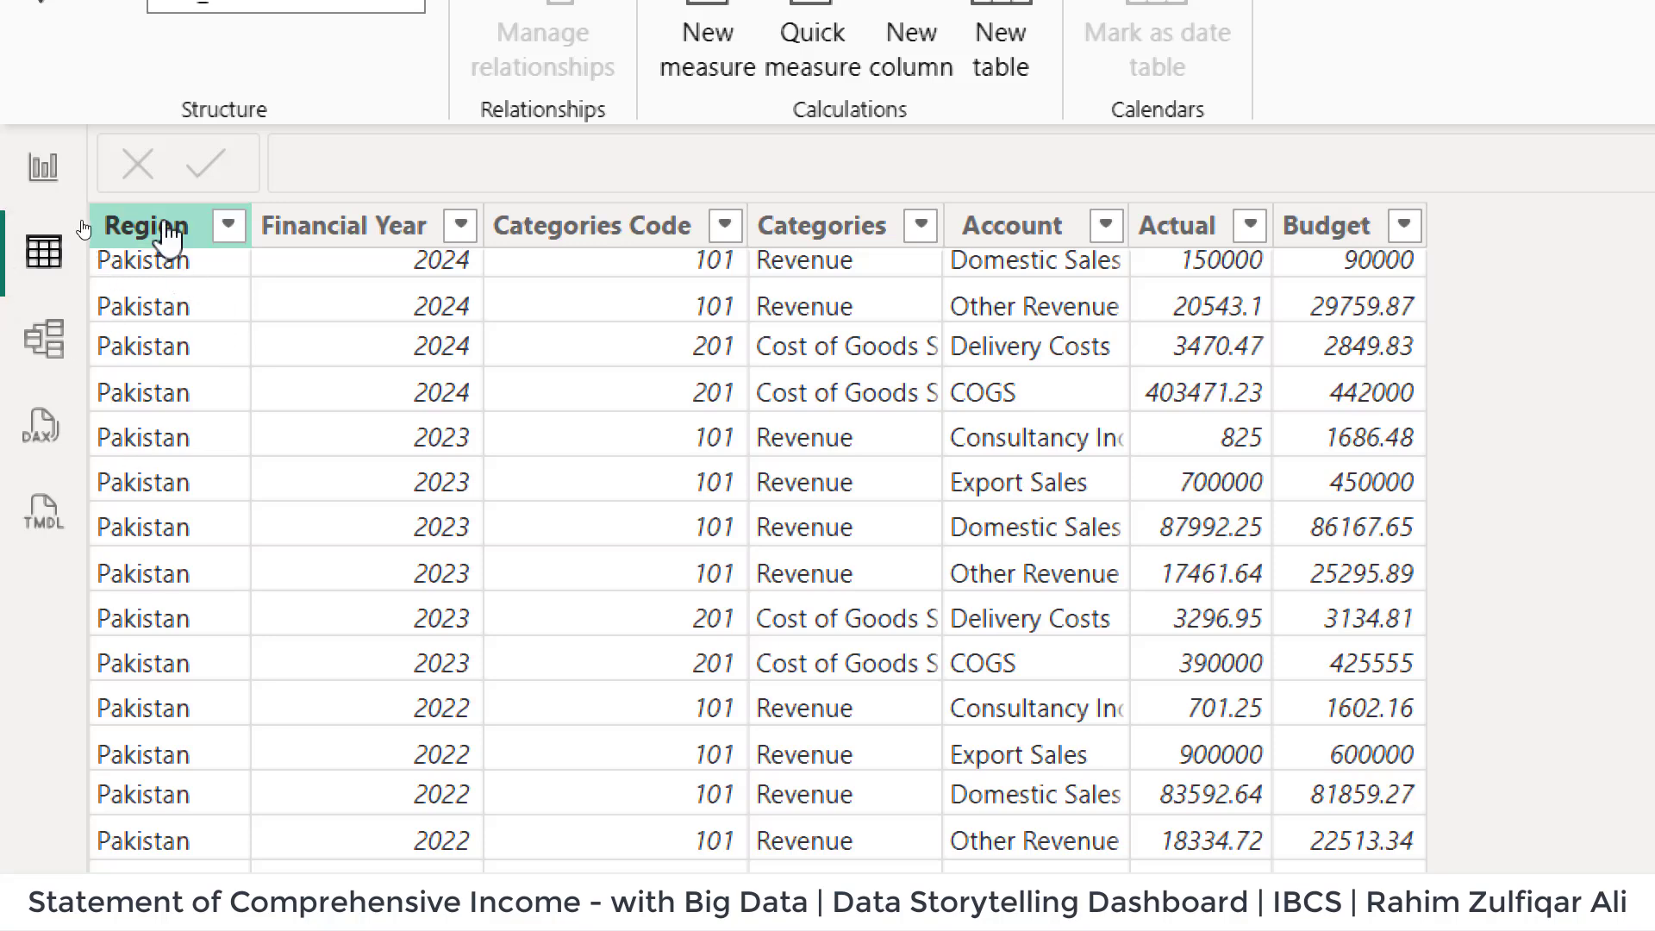
Inspect the Region and Financial Year column filter options without changing them.
{"action": "left_click", "coordinate": [226, 233]}
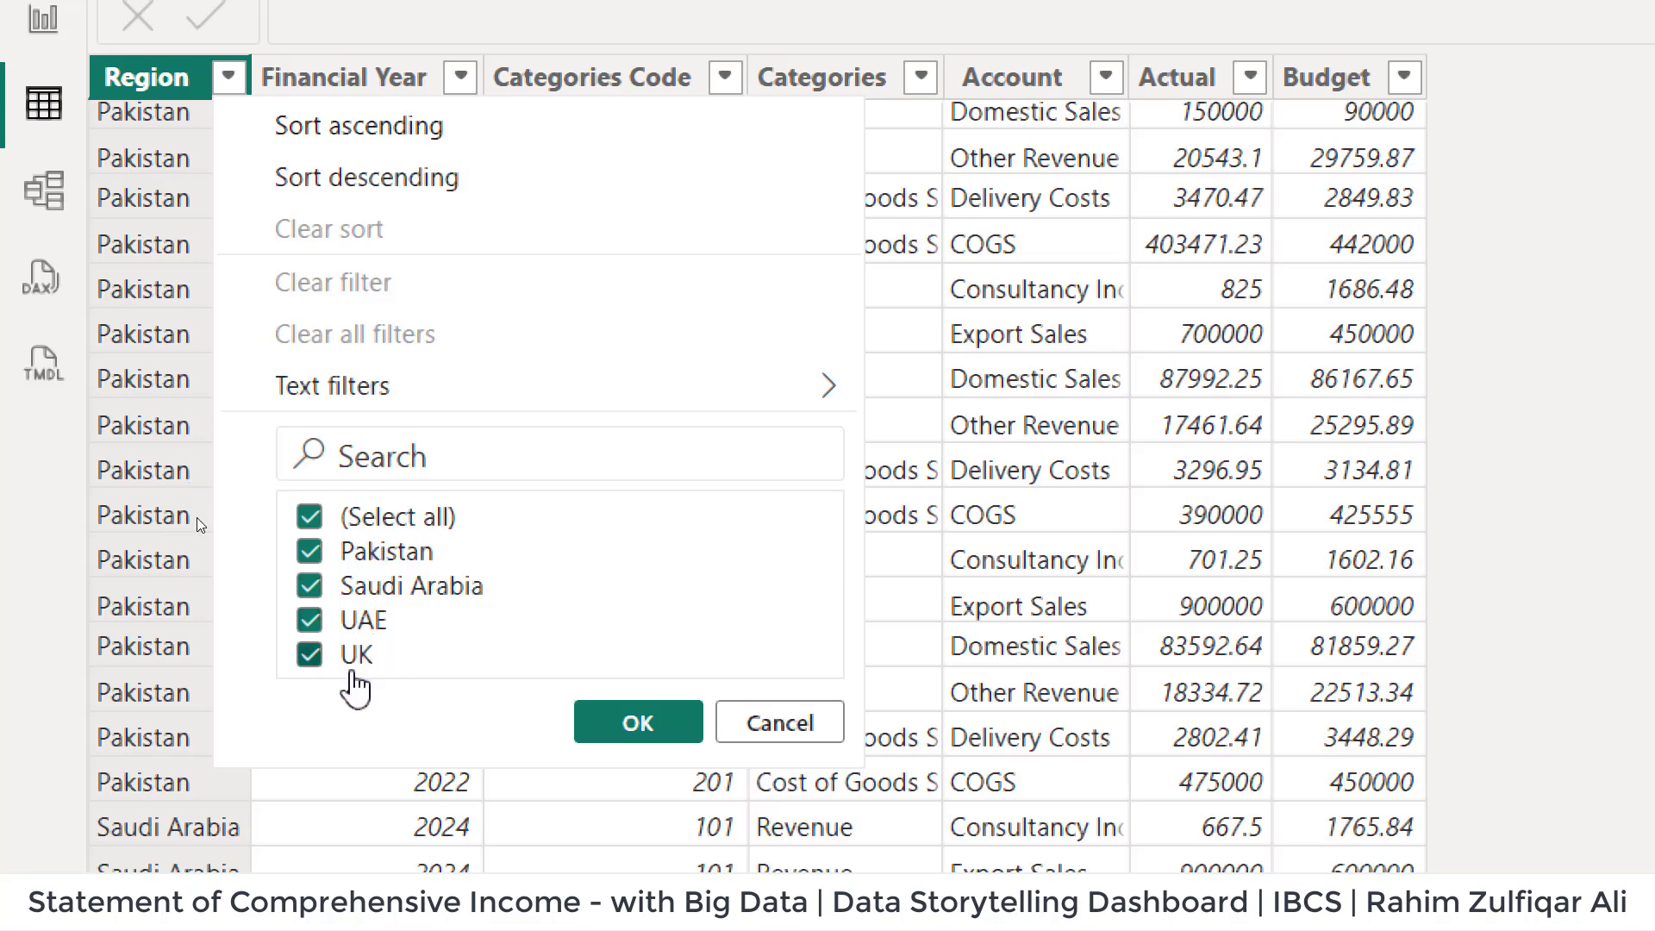
{"action": "left_click", "coordinate": [769, 724]}
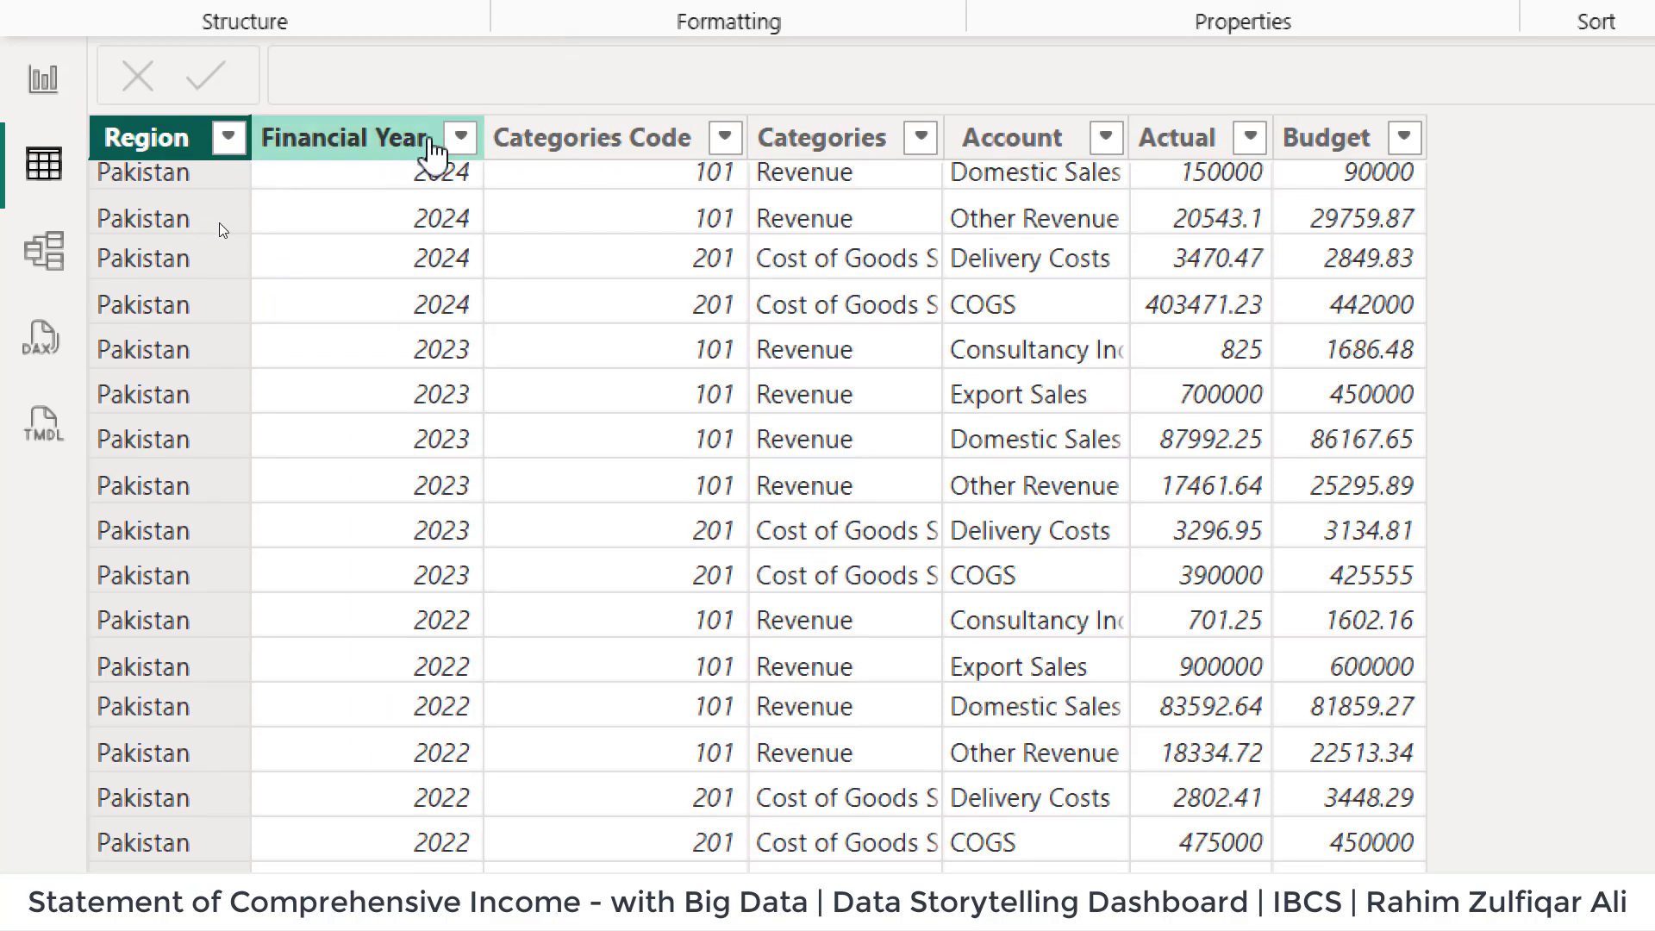
{"action": "left_click", "coordinate": [461, 138]}
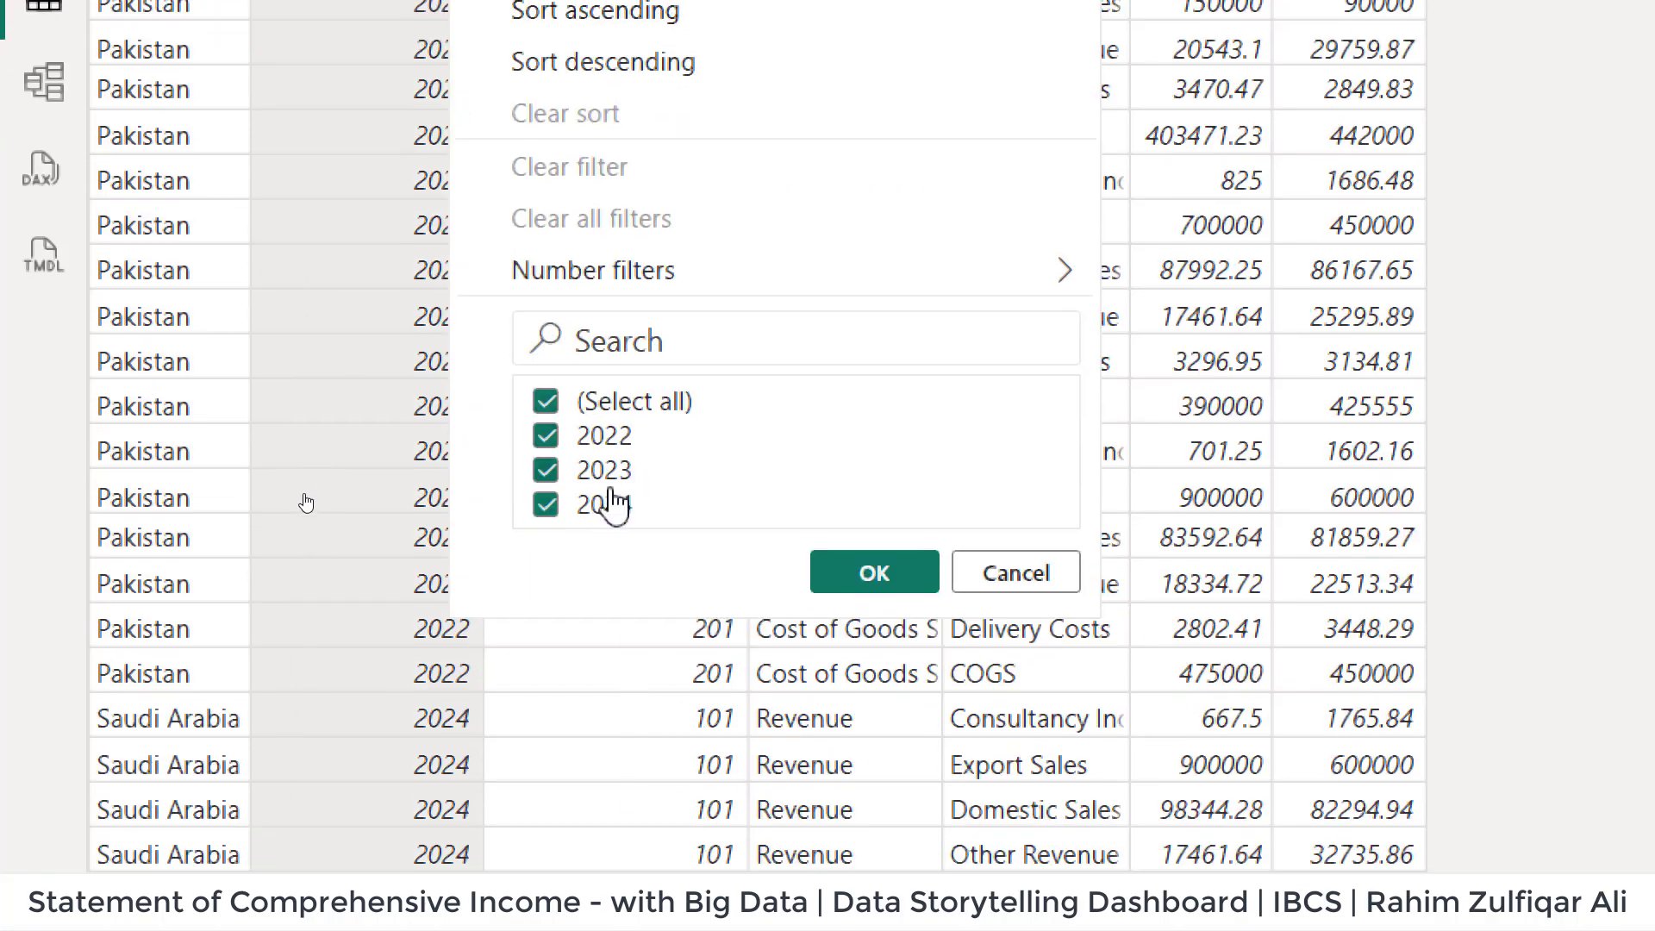
{"action": "left_click", "coordinate": [1065, 582]}
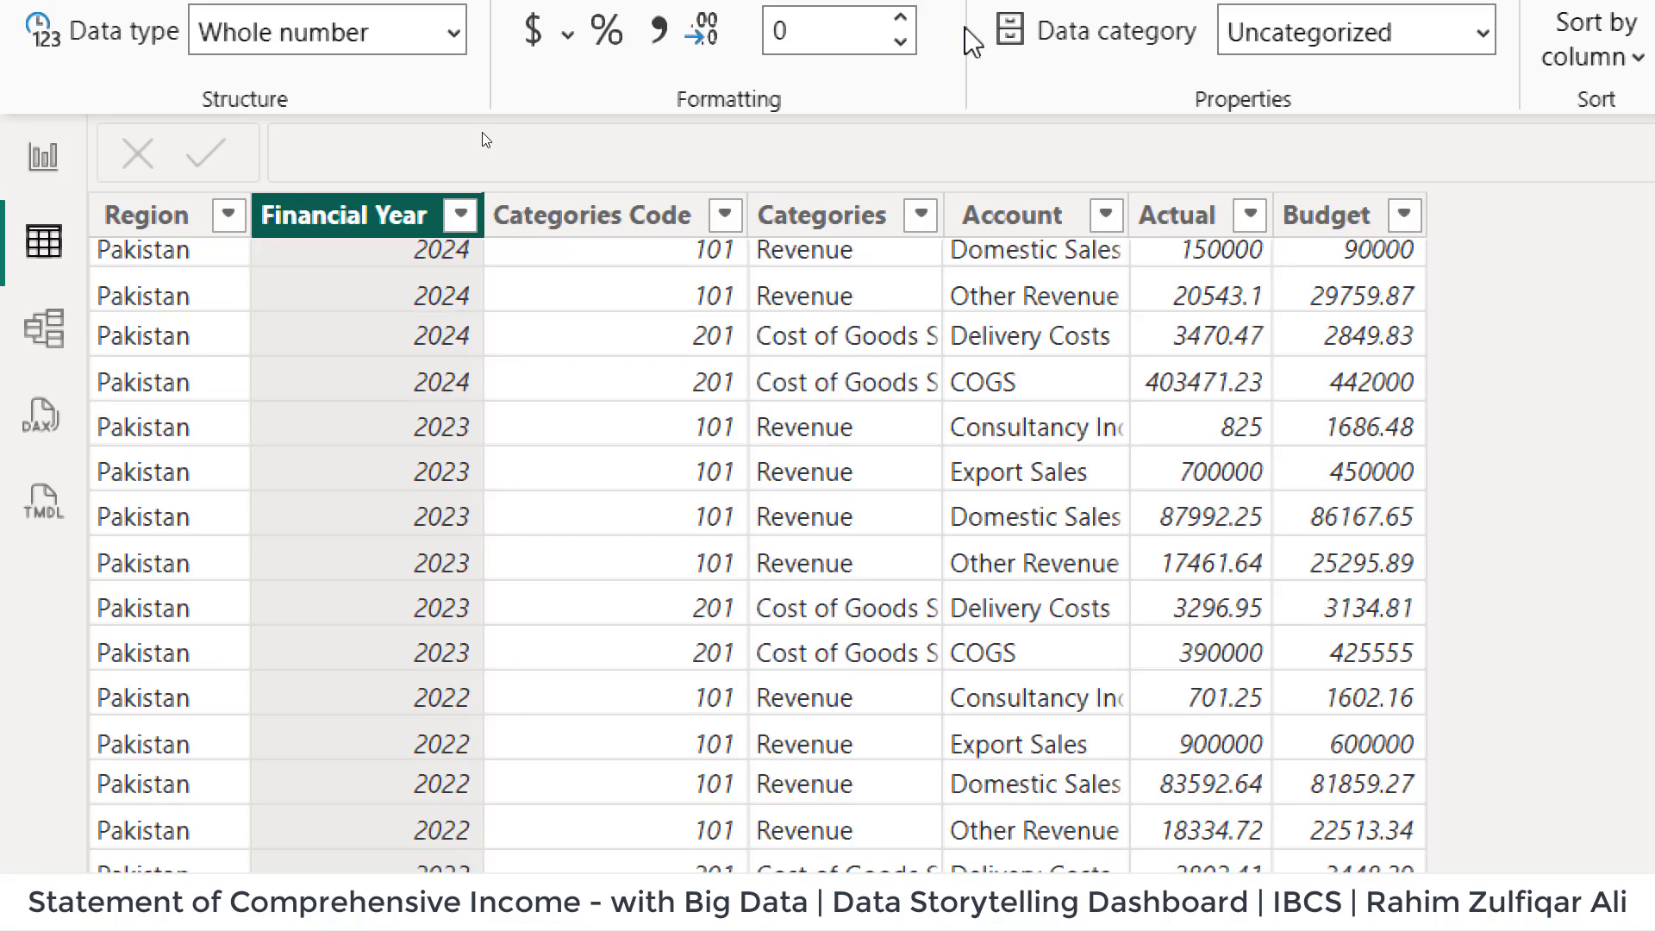
Review the Categories Code, Categories, Account, Actual and Budget columns, checking the Categories filter.
{"action": "left_click", "coordinate": [619, 222]}
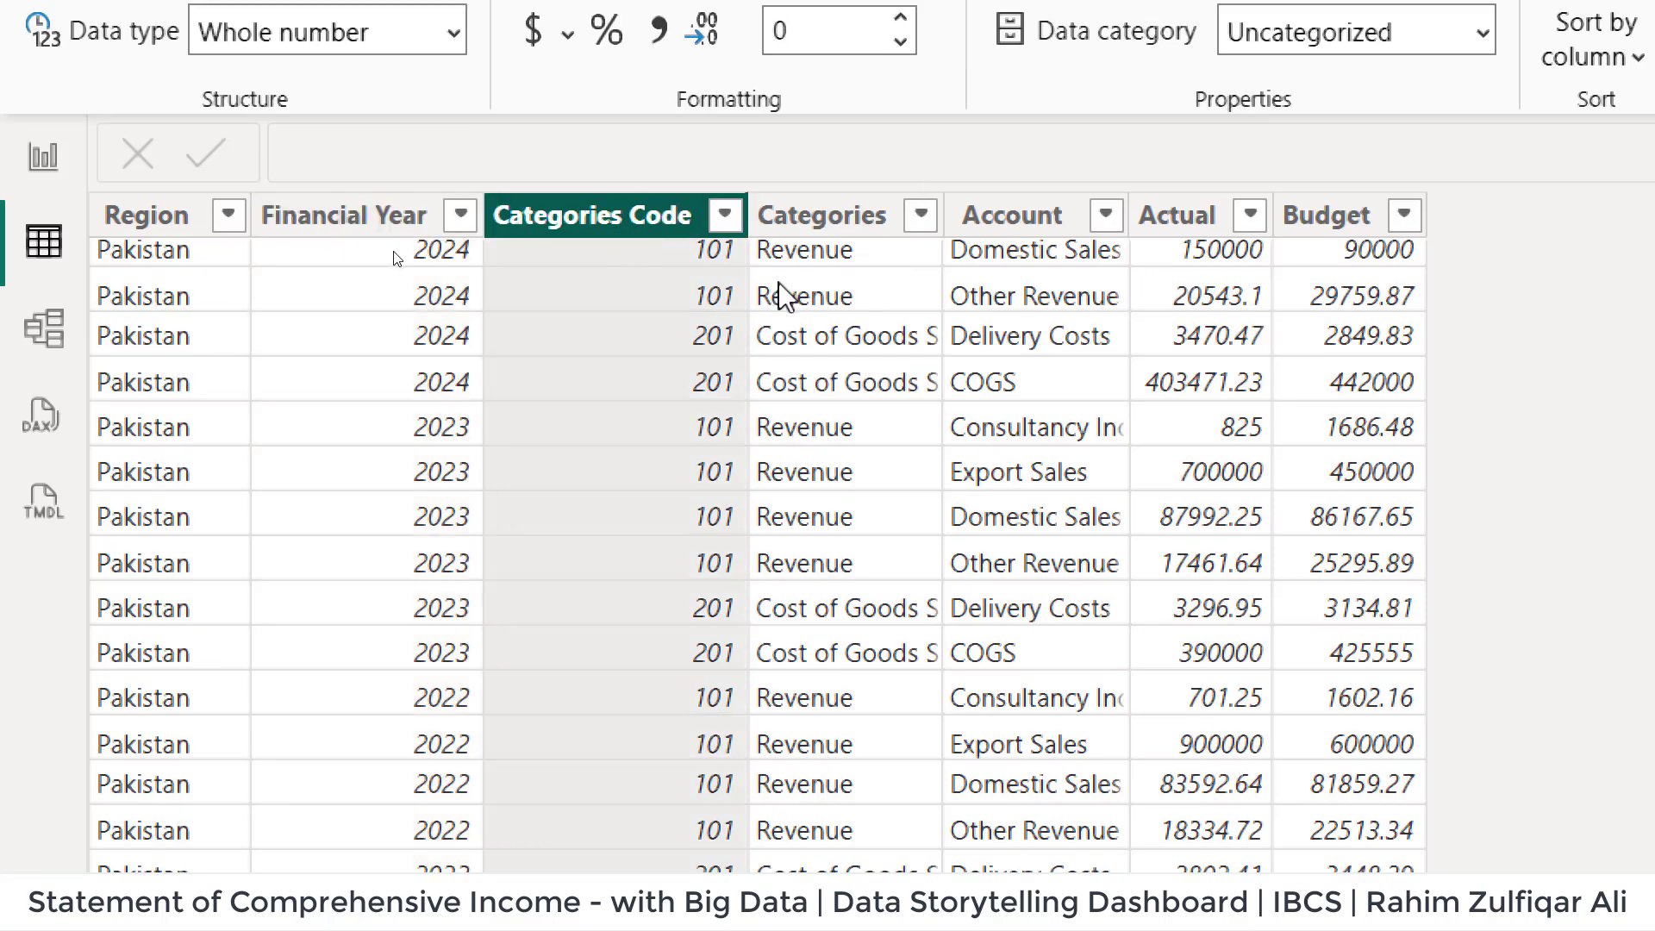
{"action": "left_click", "coordinate": [825, 226]}
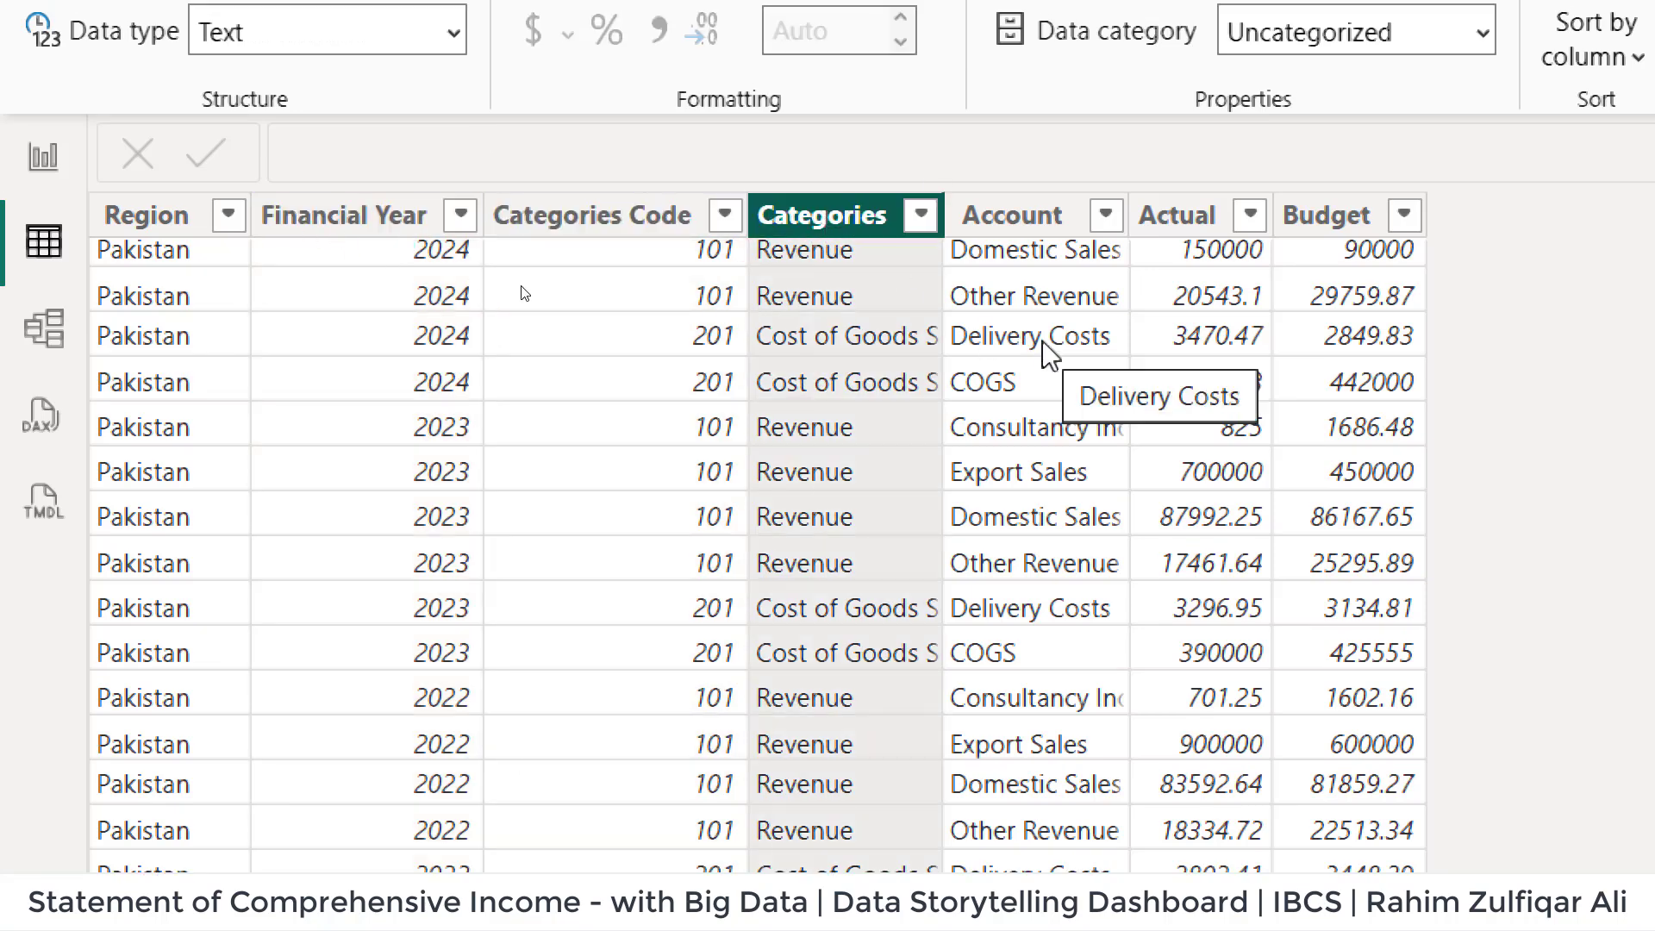
{"action": "left_click", "coordinate": [883, 215]}
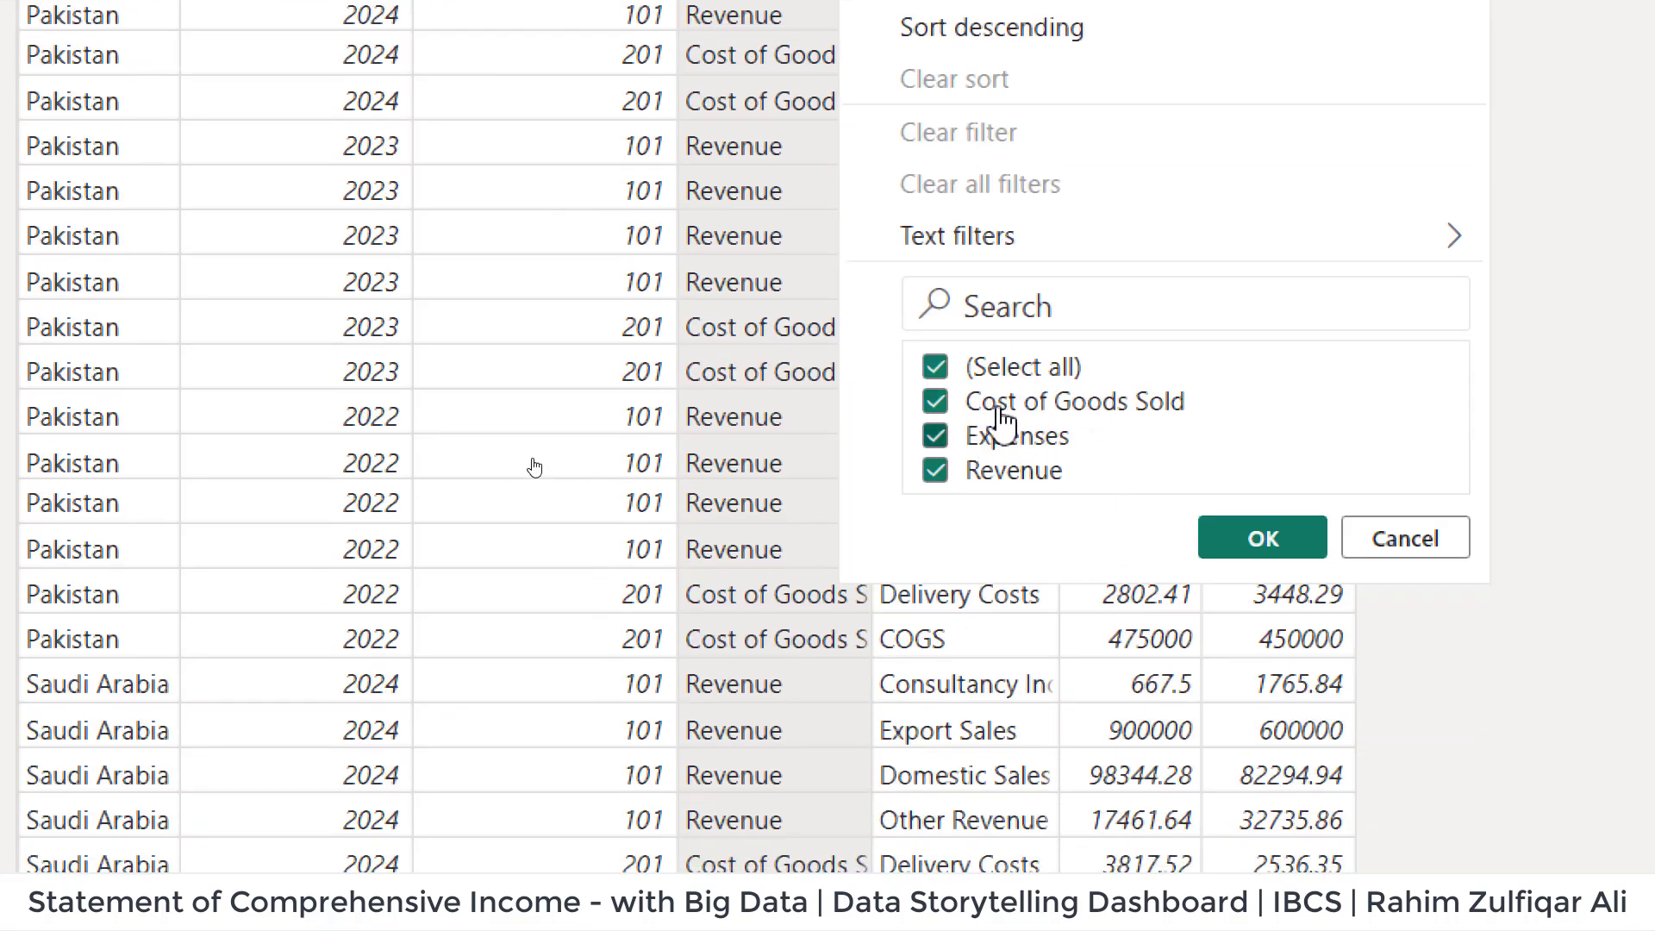
{"action": "left_click", "coordinate": [728, 281]}
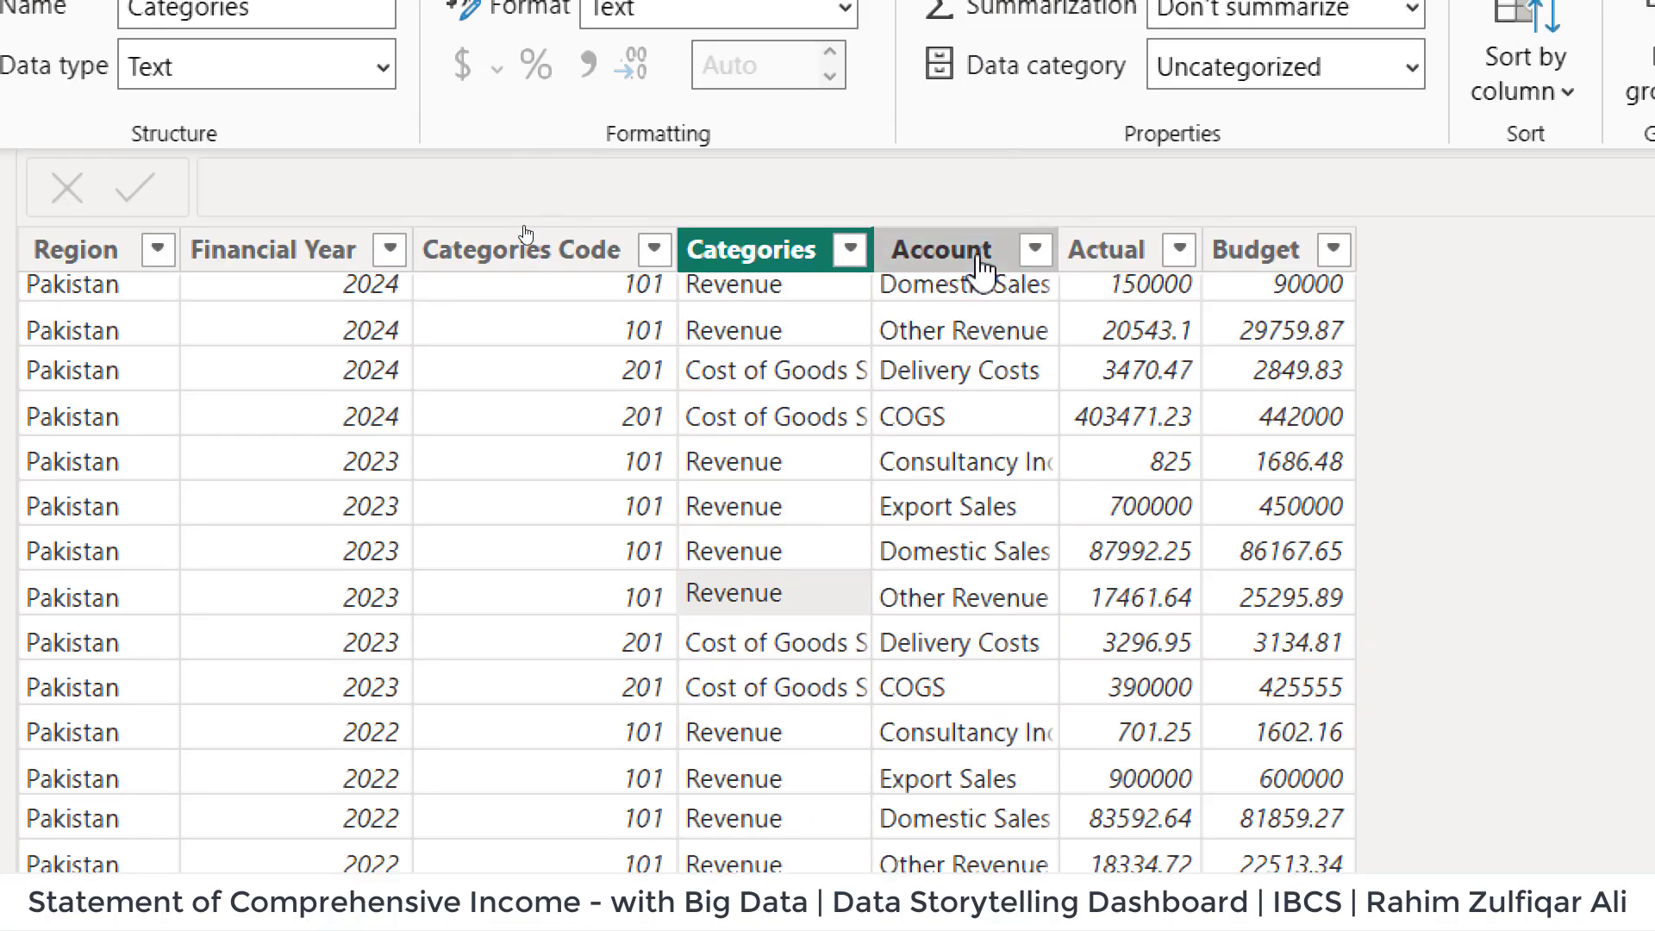
{"action": "left_click", "coordinate": [981, 259]}
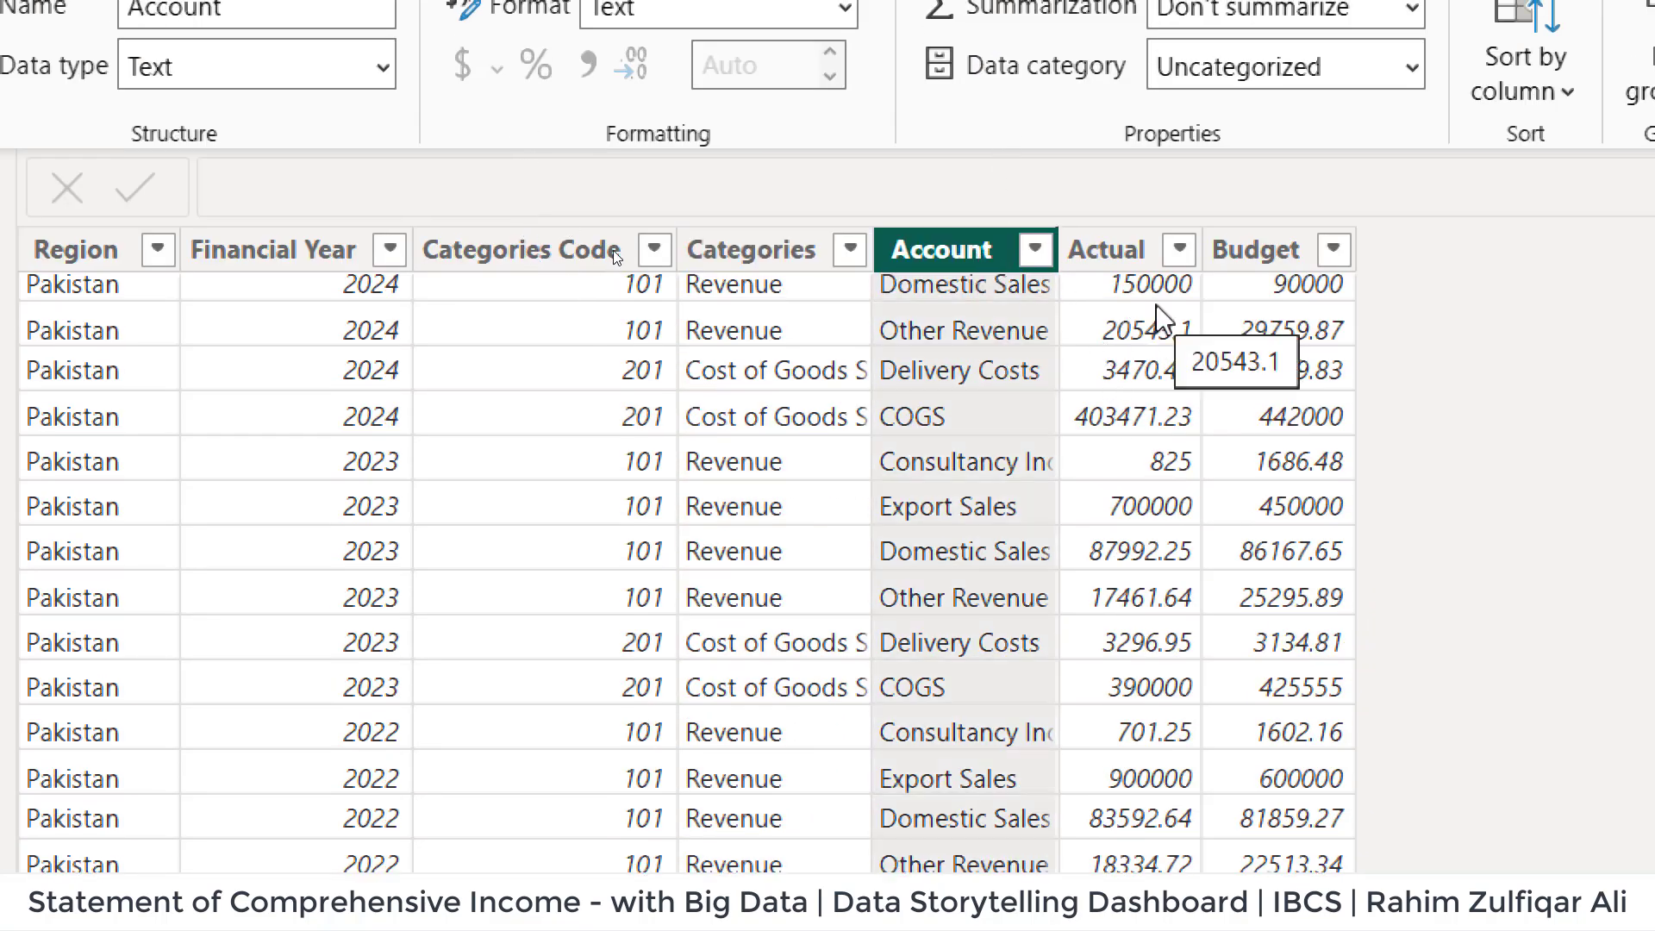
{"action": "left_click", "coordinate": [1123, 274]}
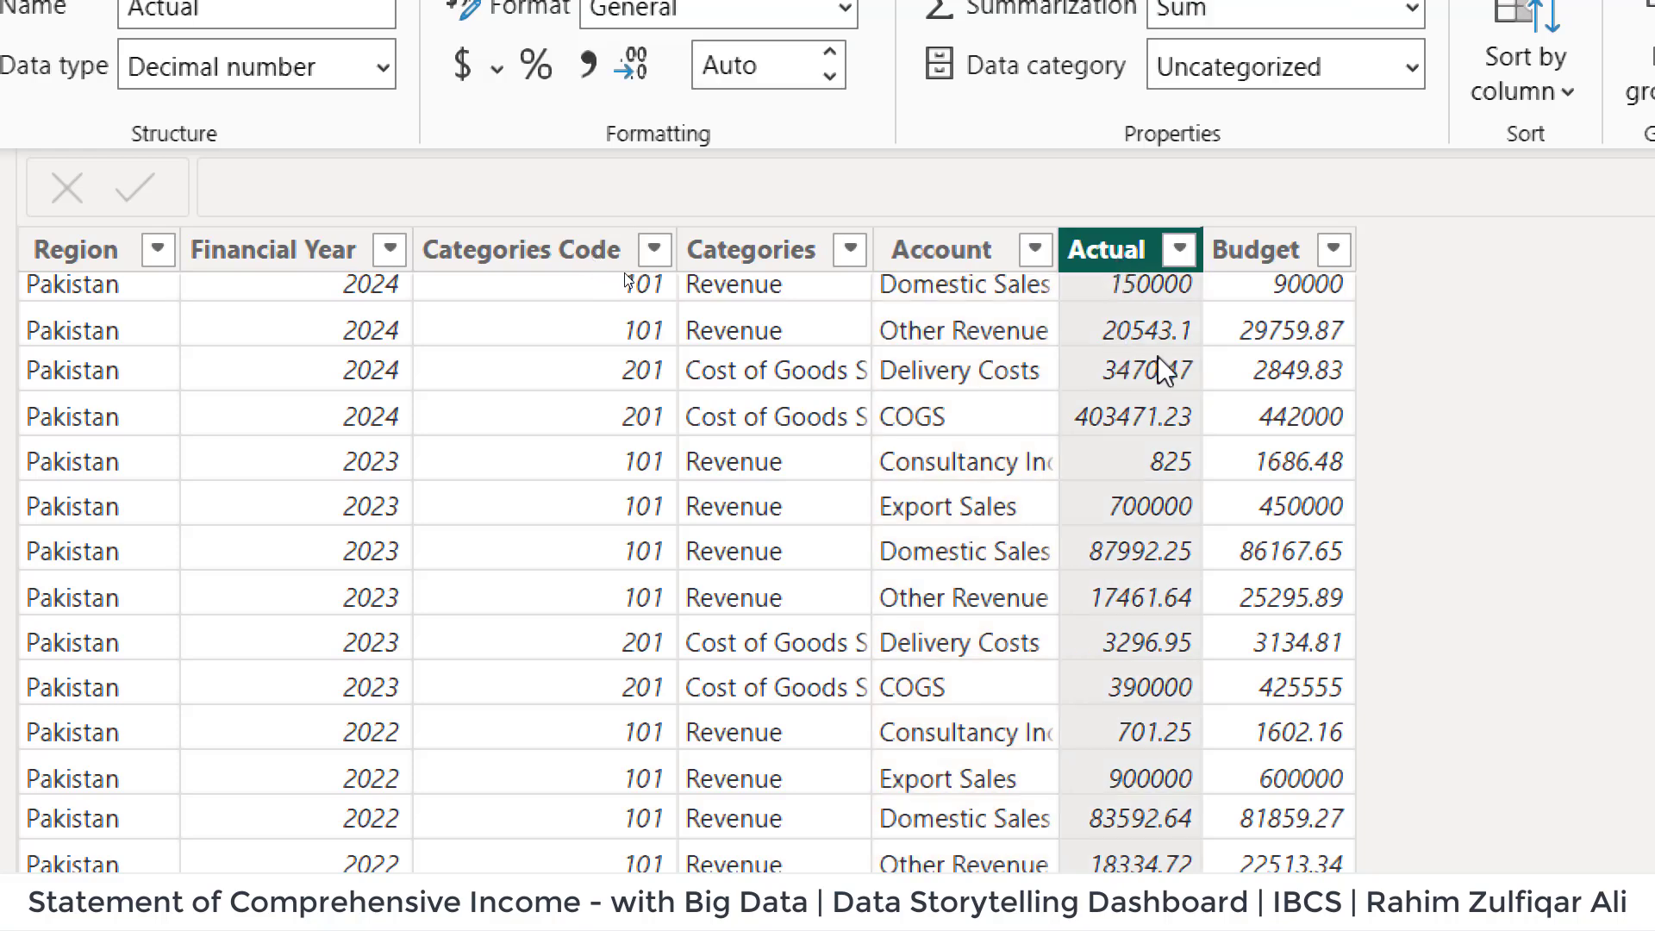
{"action": "left_click", "coordinate": [1232, 267]}
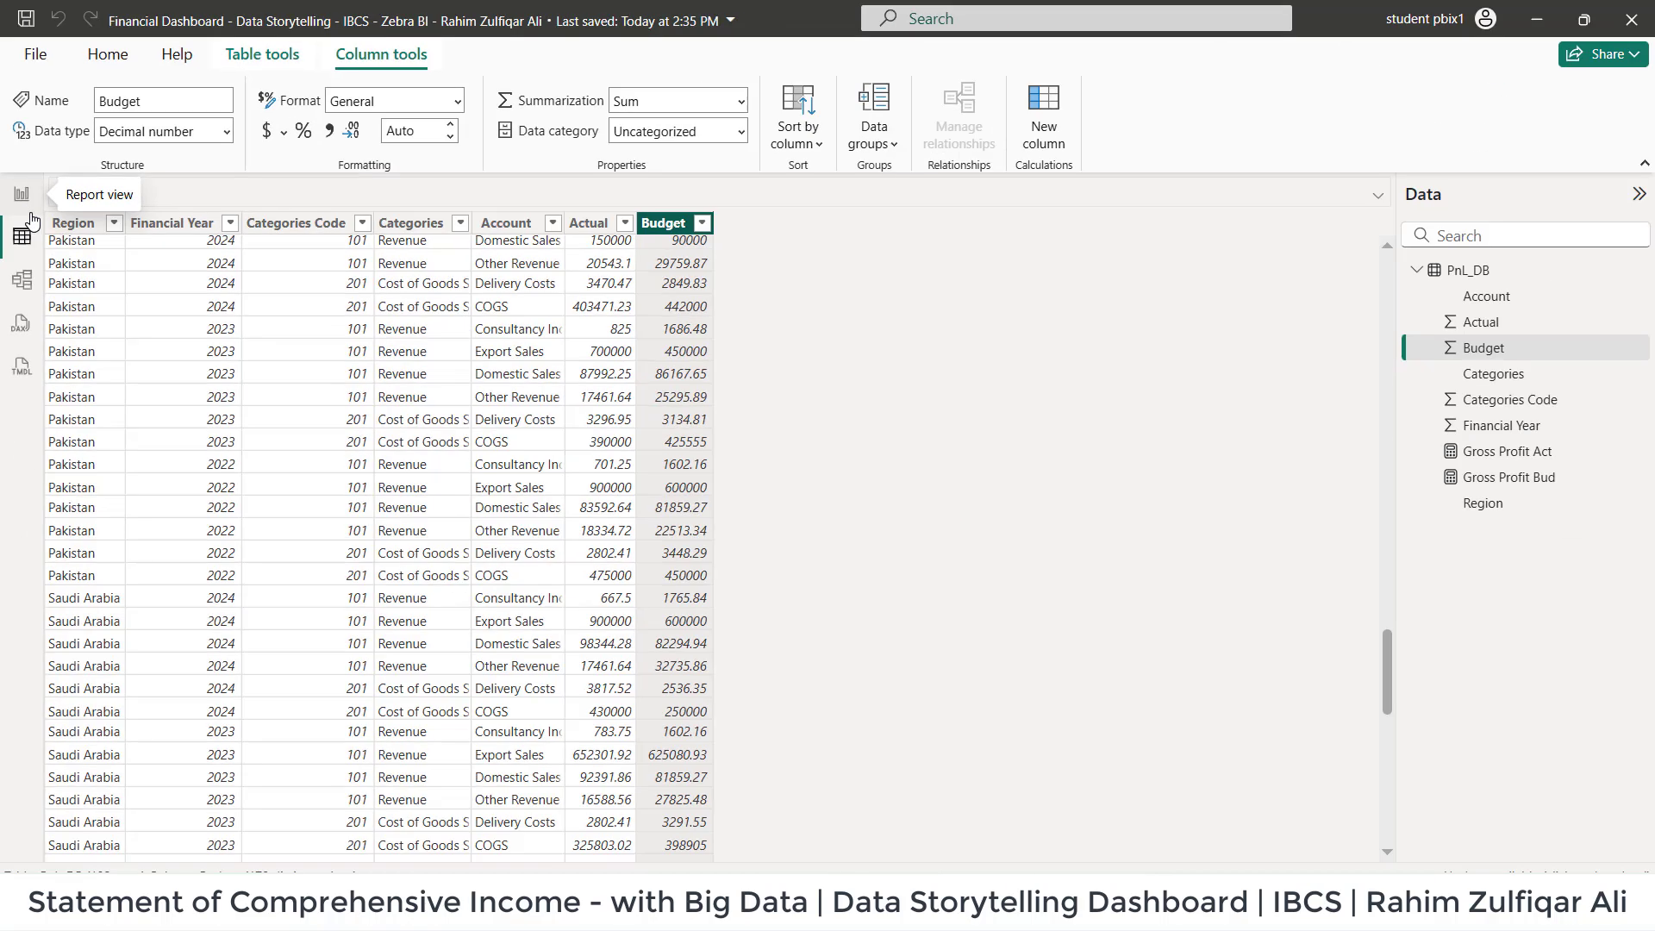
{"action": "left_click", "coordinate": [236, 398]}
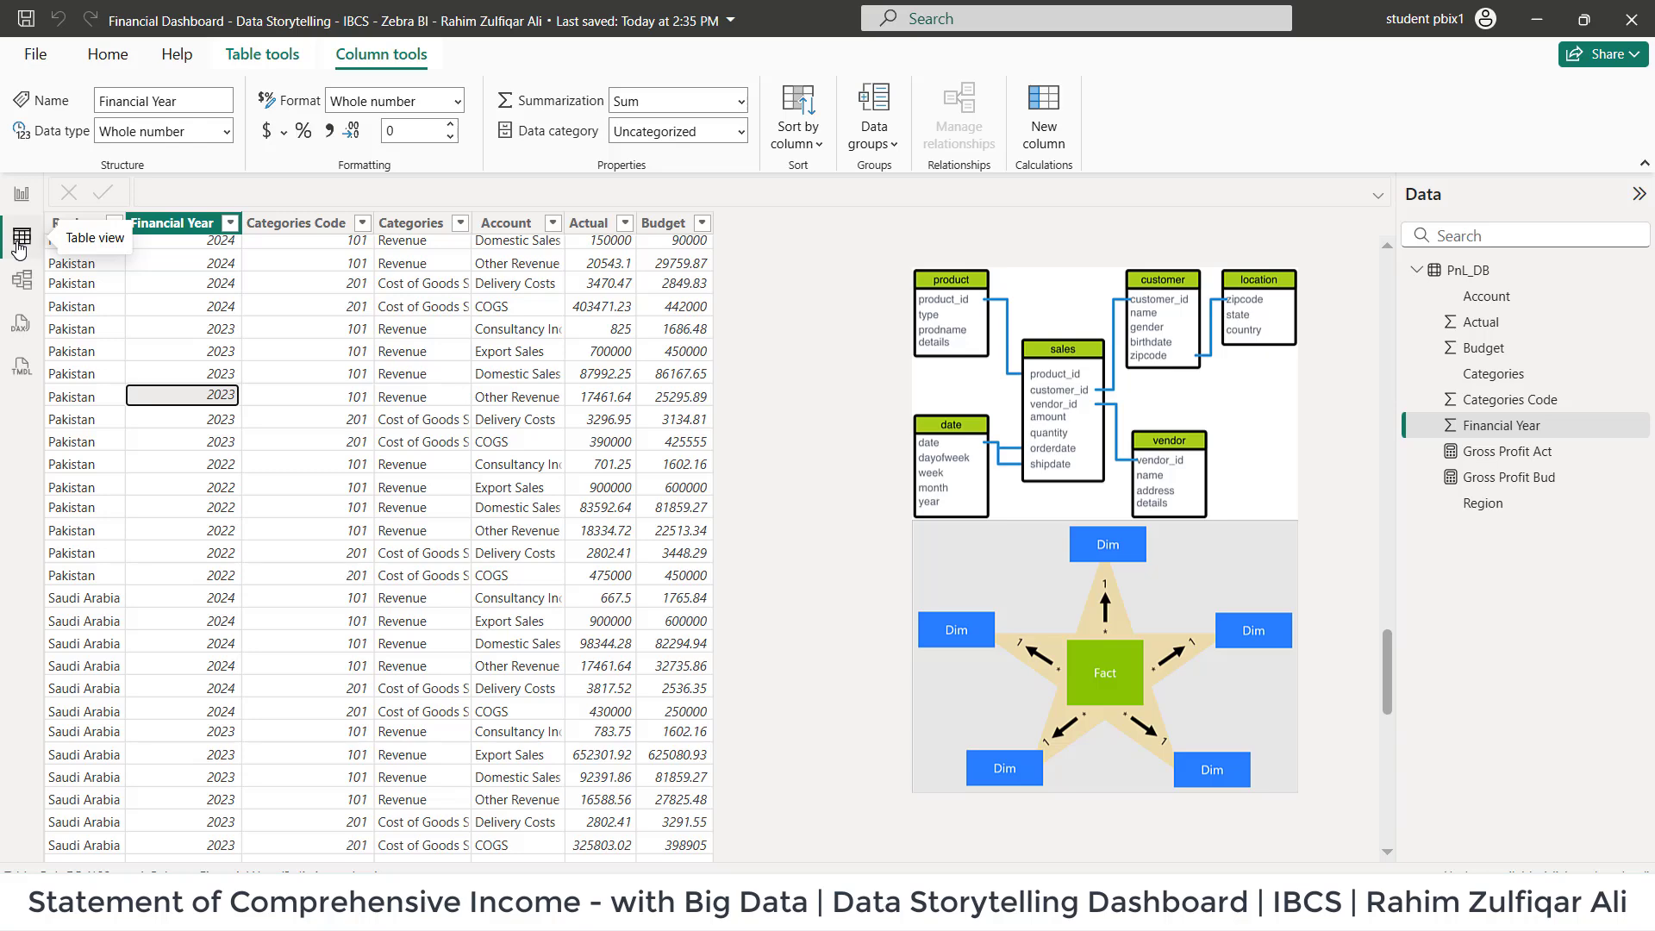
{"action": "left_click", "coordinate": [23, 195]}
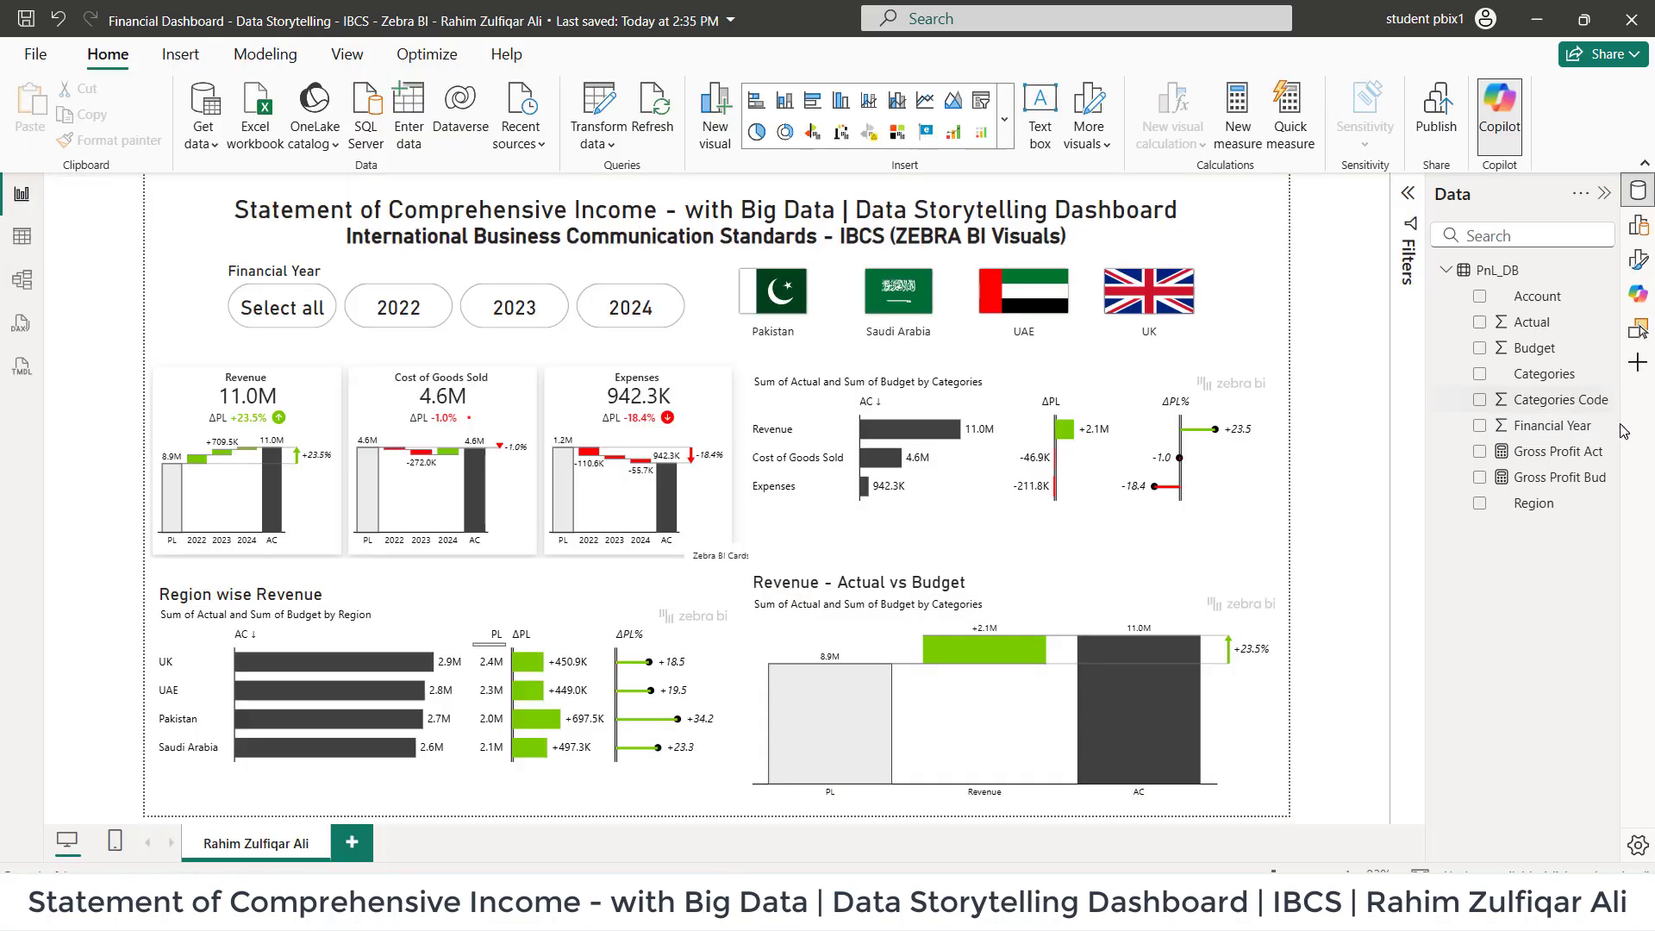
{"action": "left_click", "coordinate": [1547, 464]}
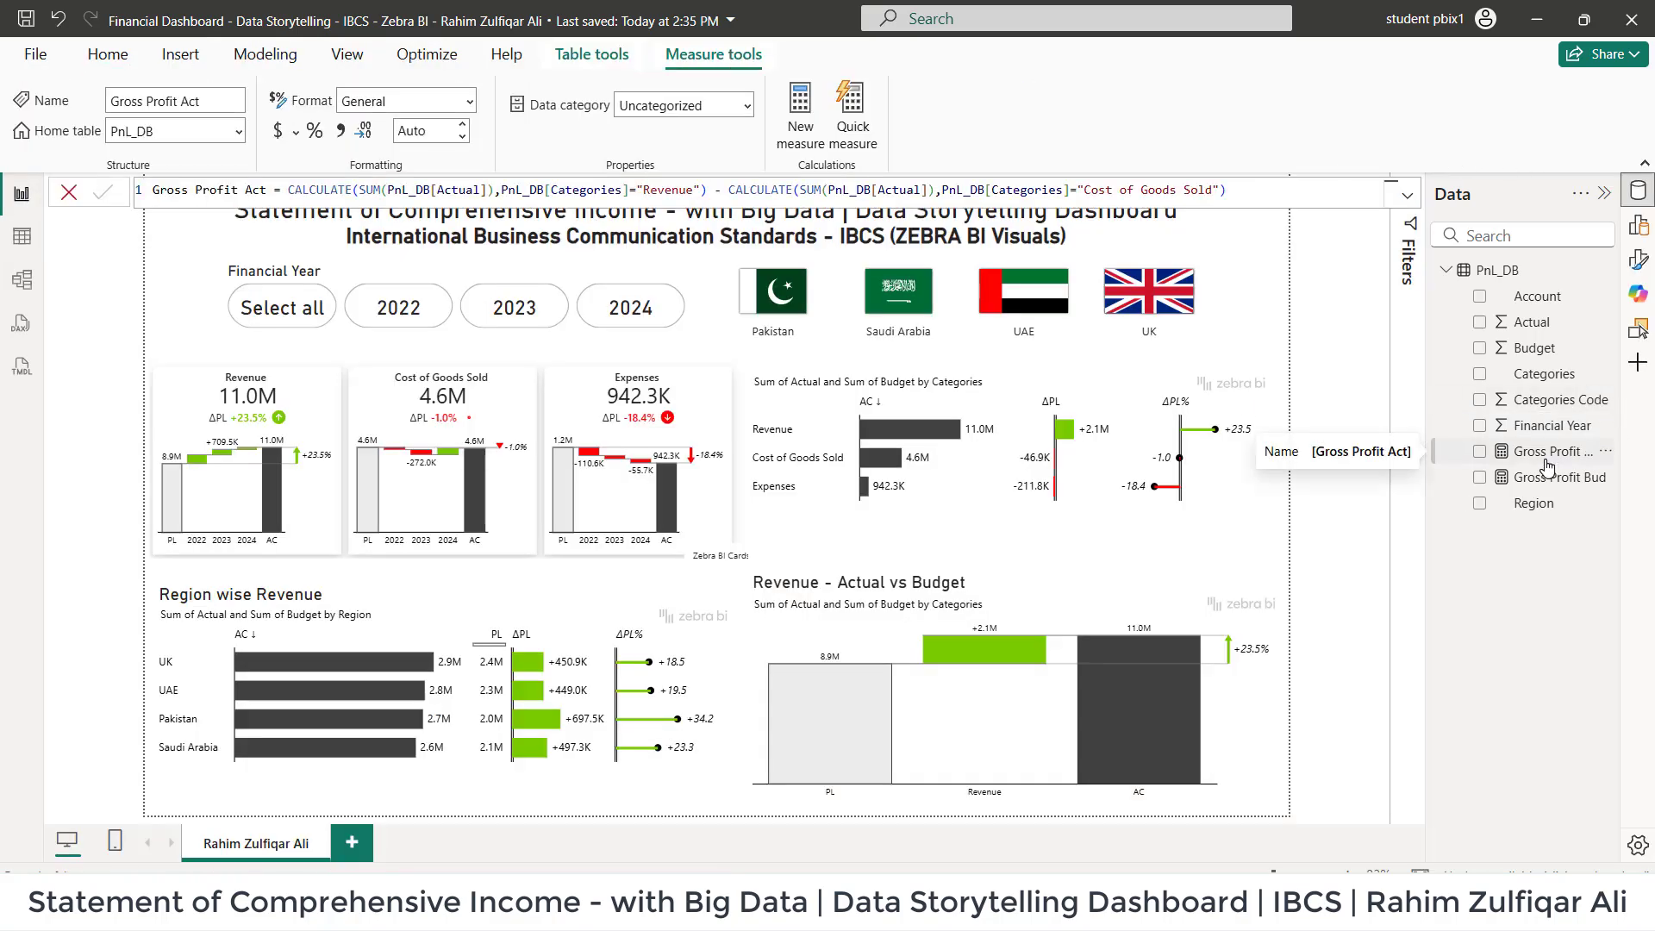
{"action": "left_click", "coordinate": [23, 241]}
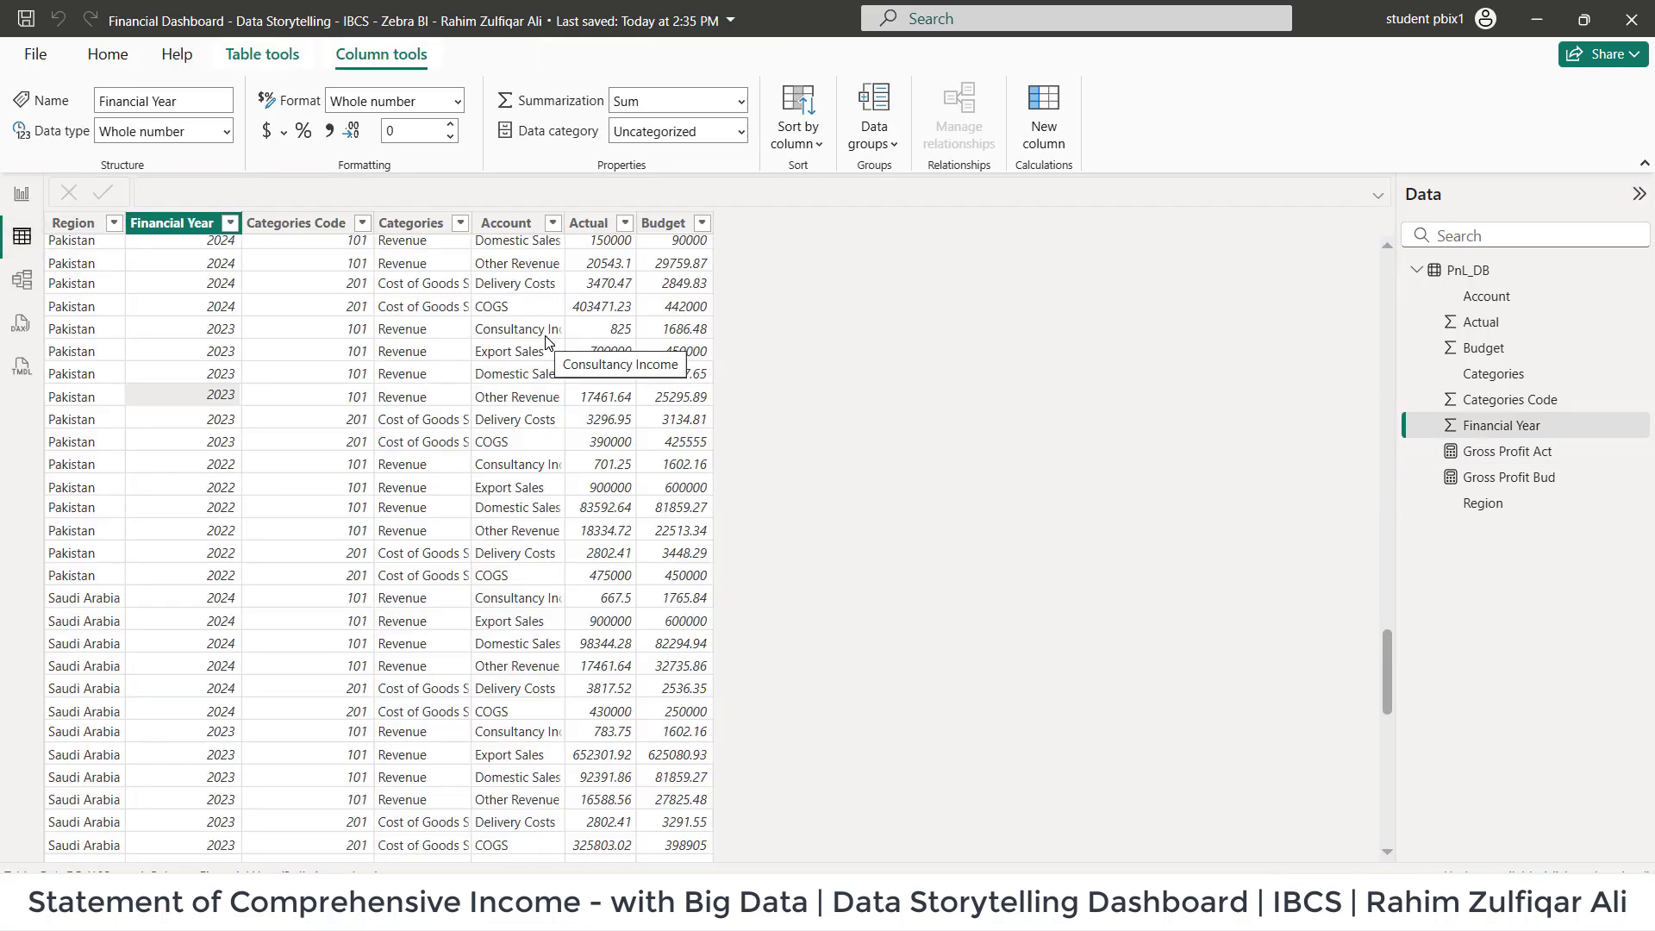
{"action": "left_click", "coordinate": [21, 193]}
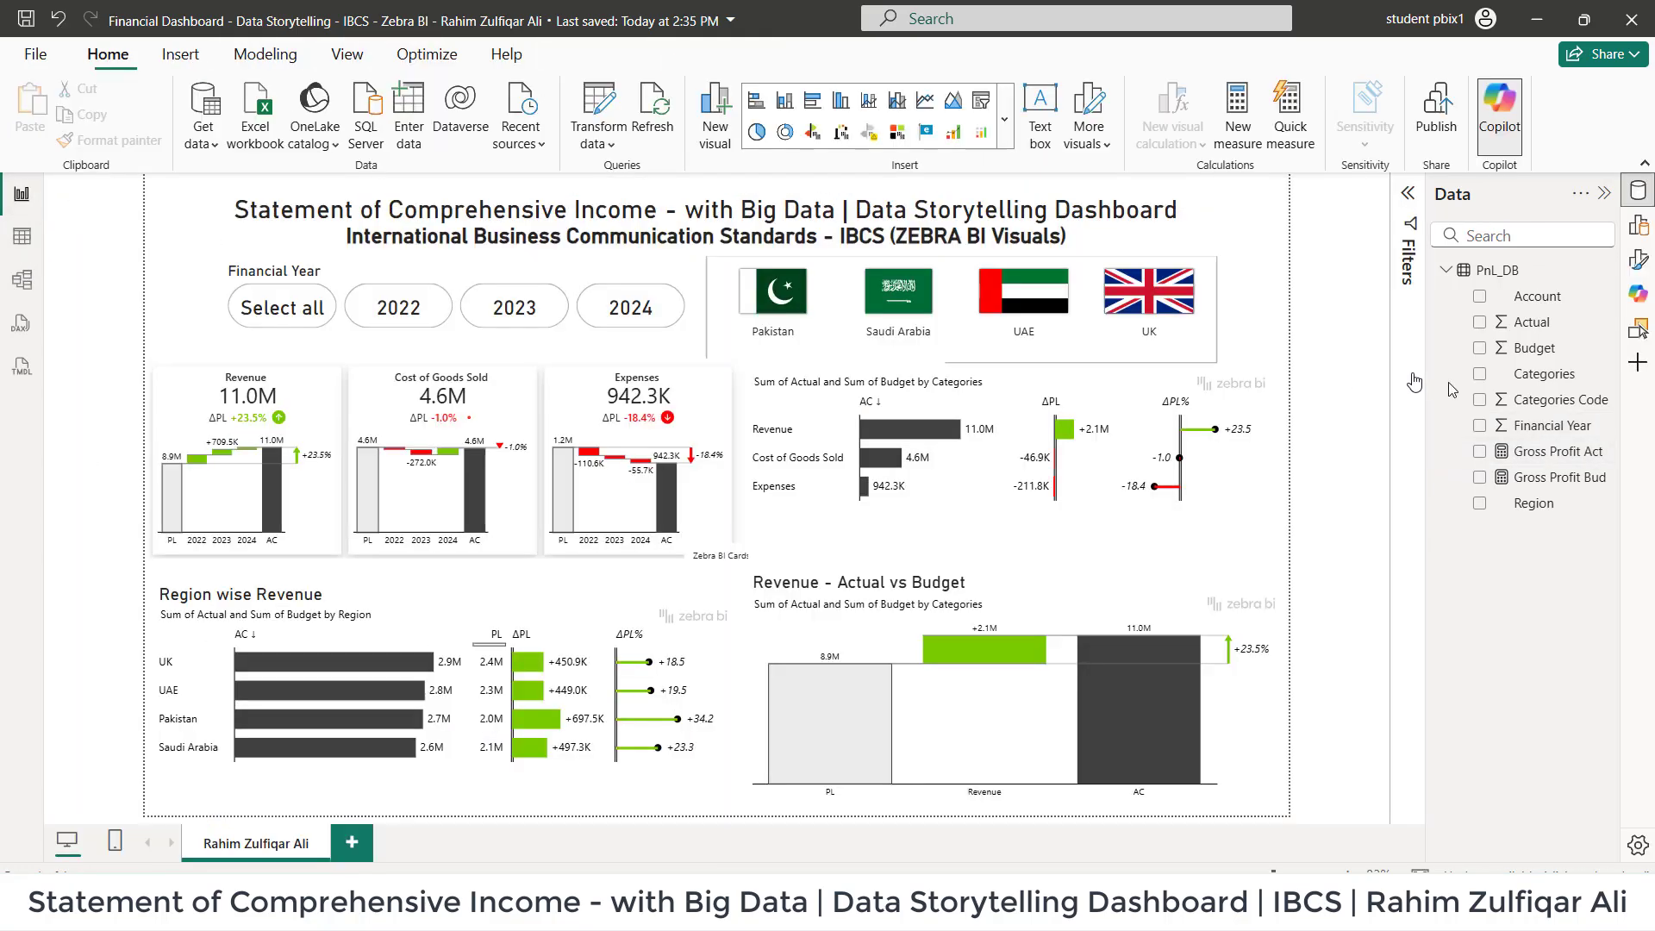
{"action": "left_click", "coordinate": [1581, 477]}
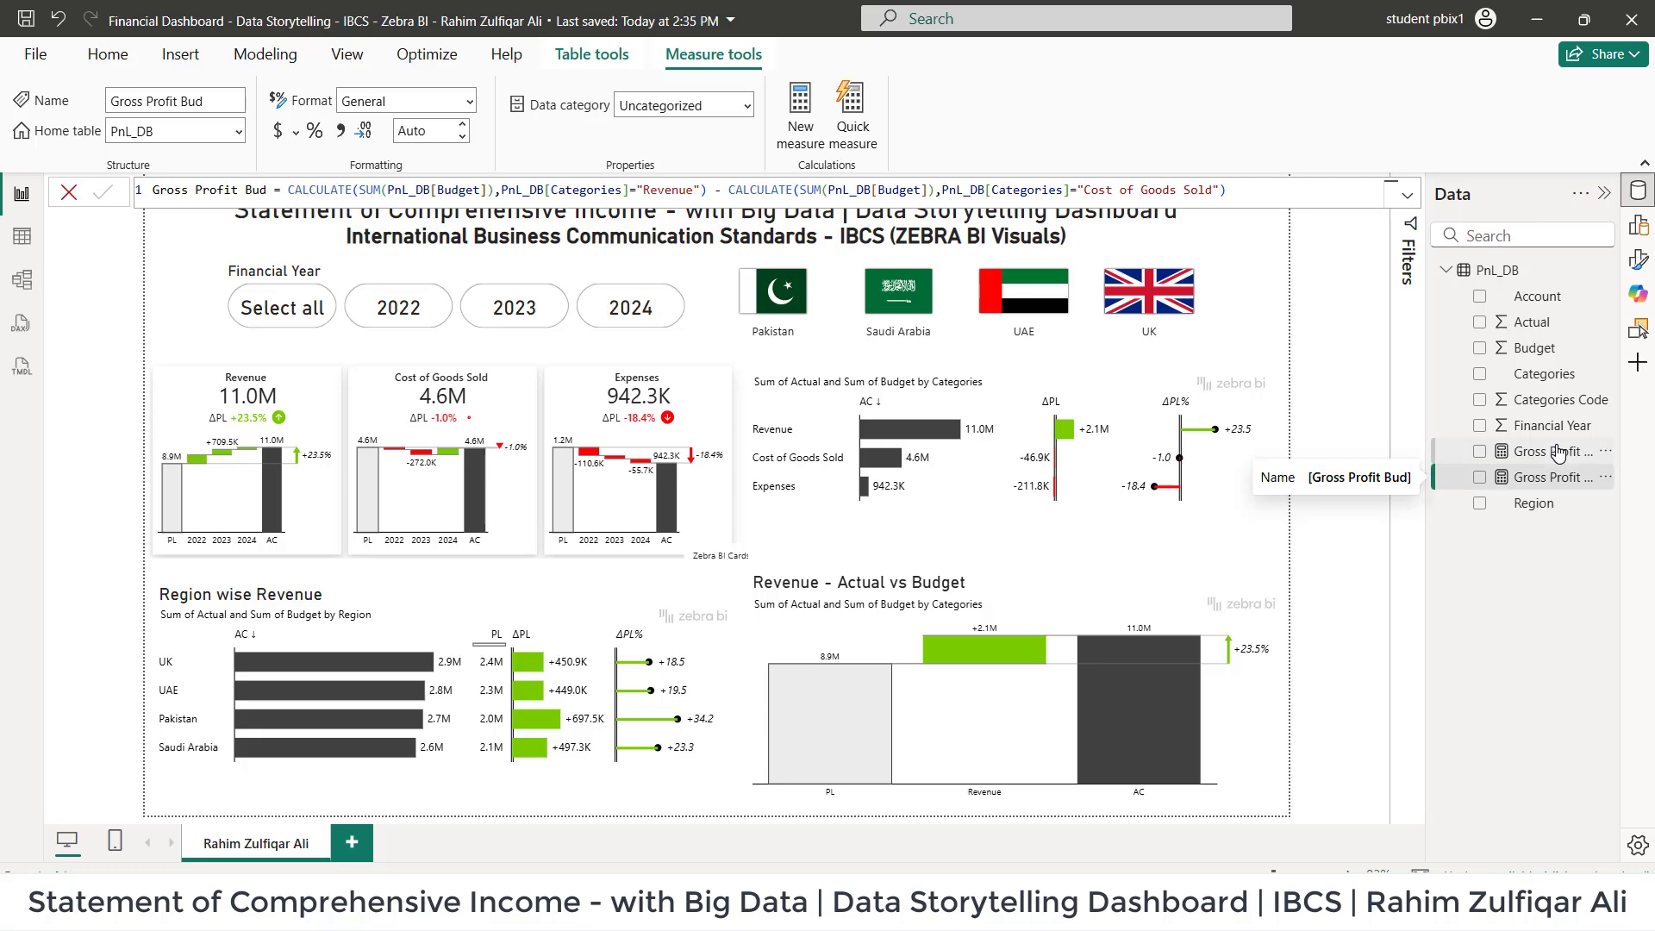
{"action": "left_click", "coordinate": [1557, 451]}
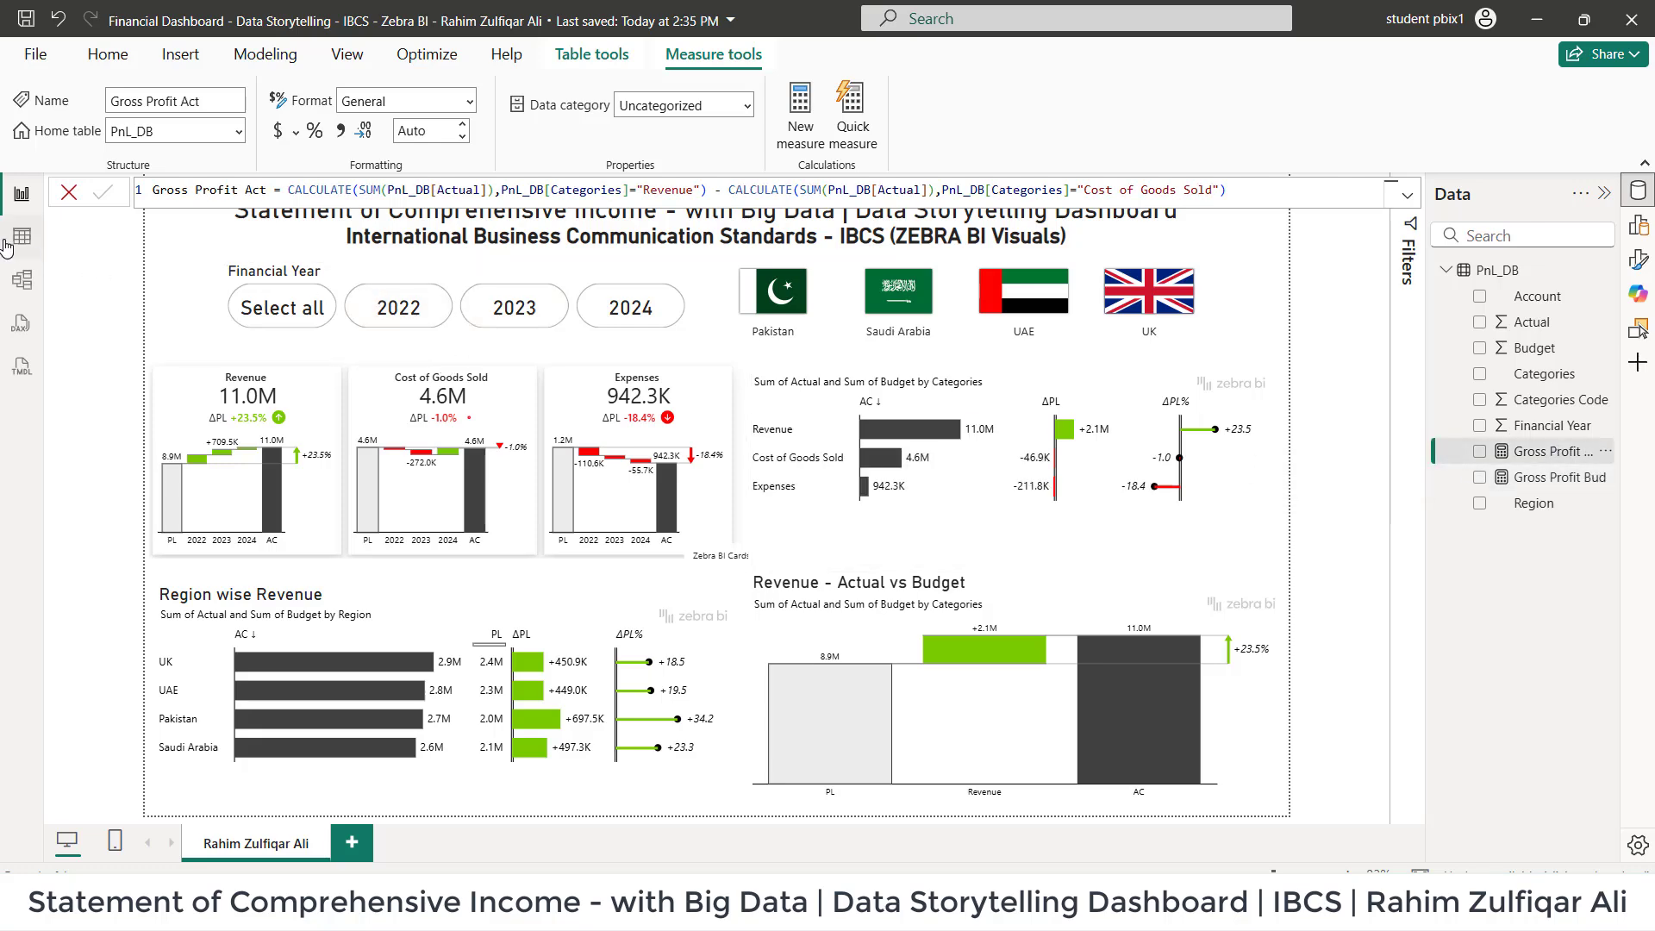
{"action": "left_click", "coordinate": [12, 240]}
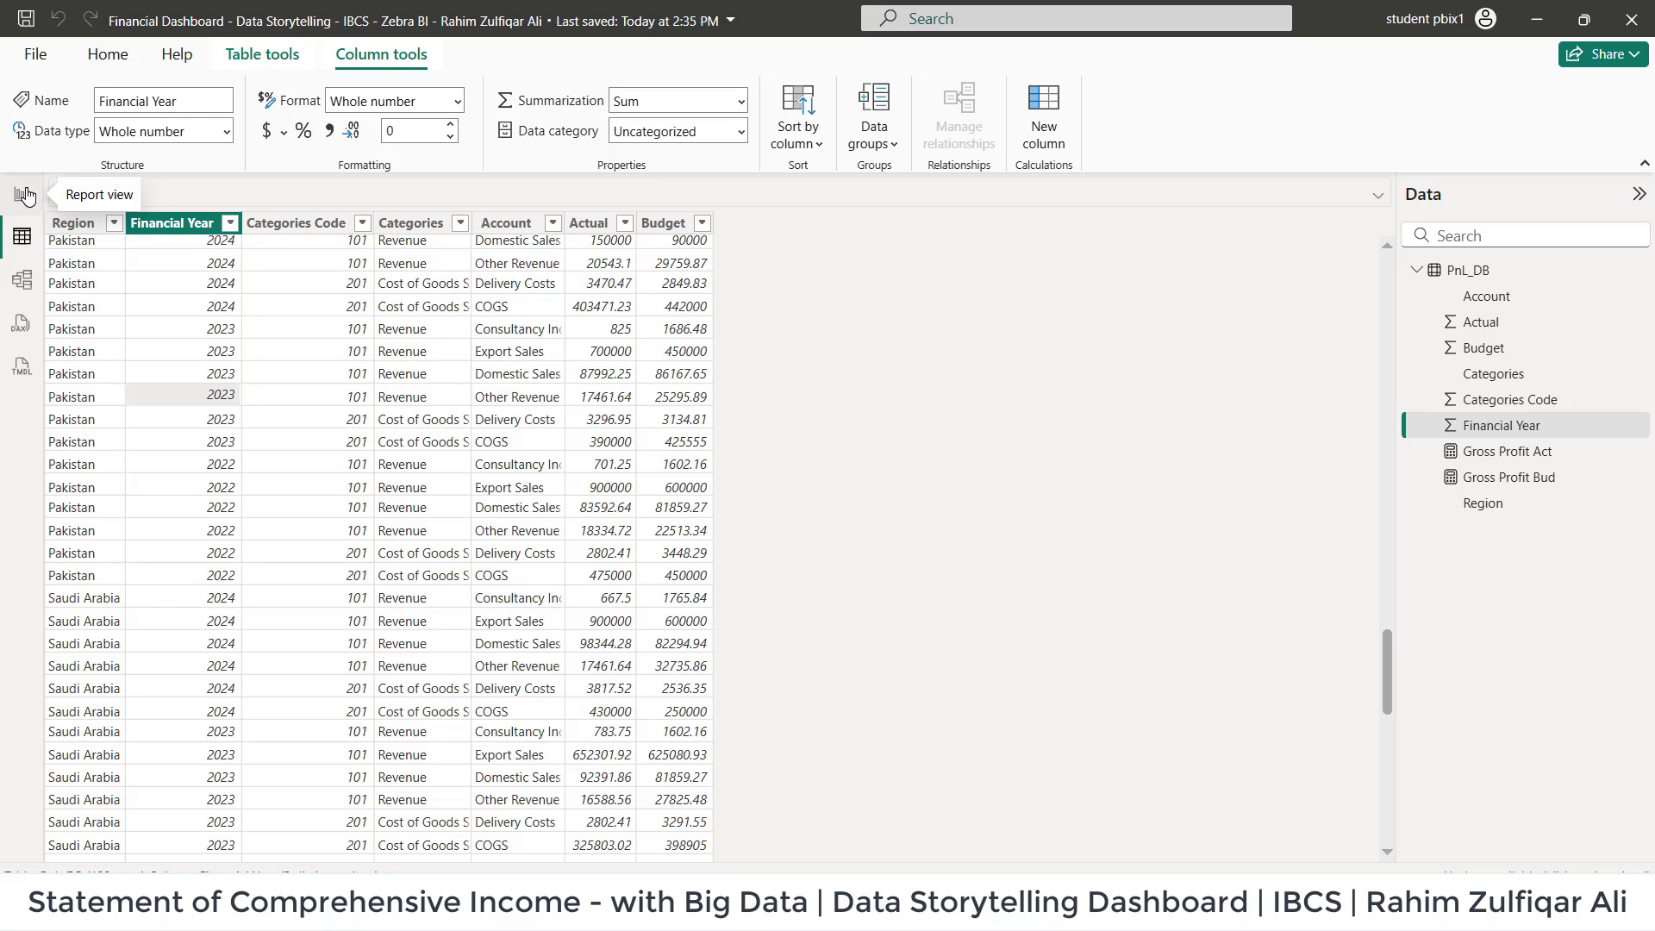
Return to the Report view showing the income dashboard with 11.0M Revenue.
{"action": "left_click", "coordinate": [27, 197]}
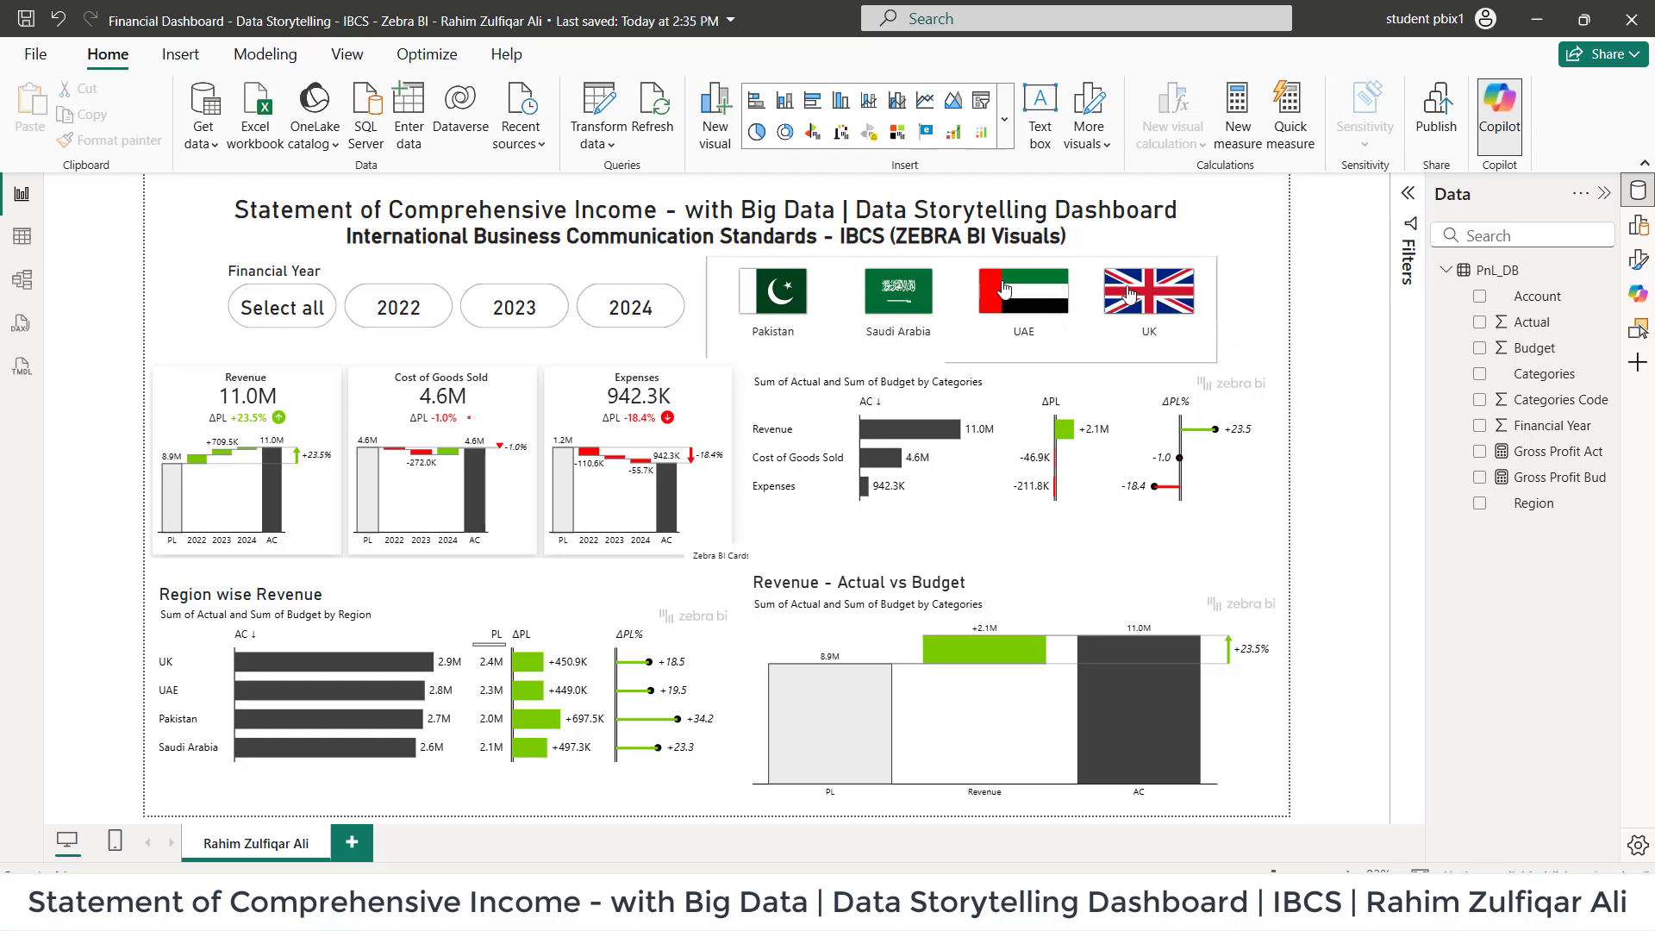
Filter the dashboard by Saudi Arabia, UAE, UK and Pakistan in turn, then clear the region filter.
{"action": "left_click", "coordinate": [896, 297]}
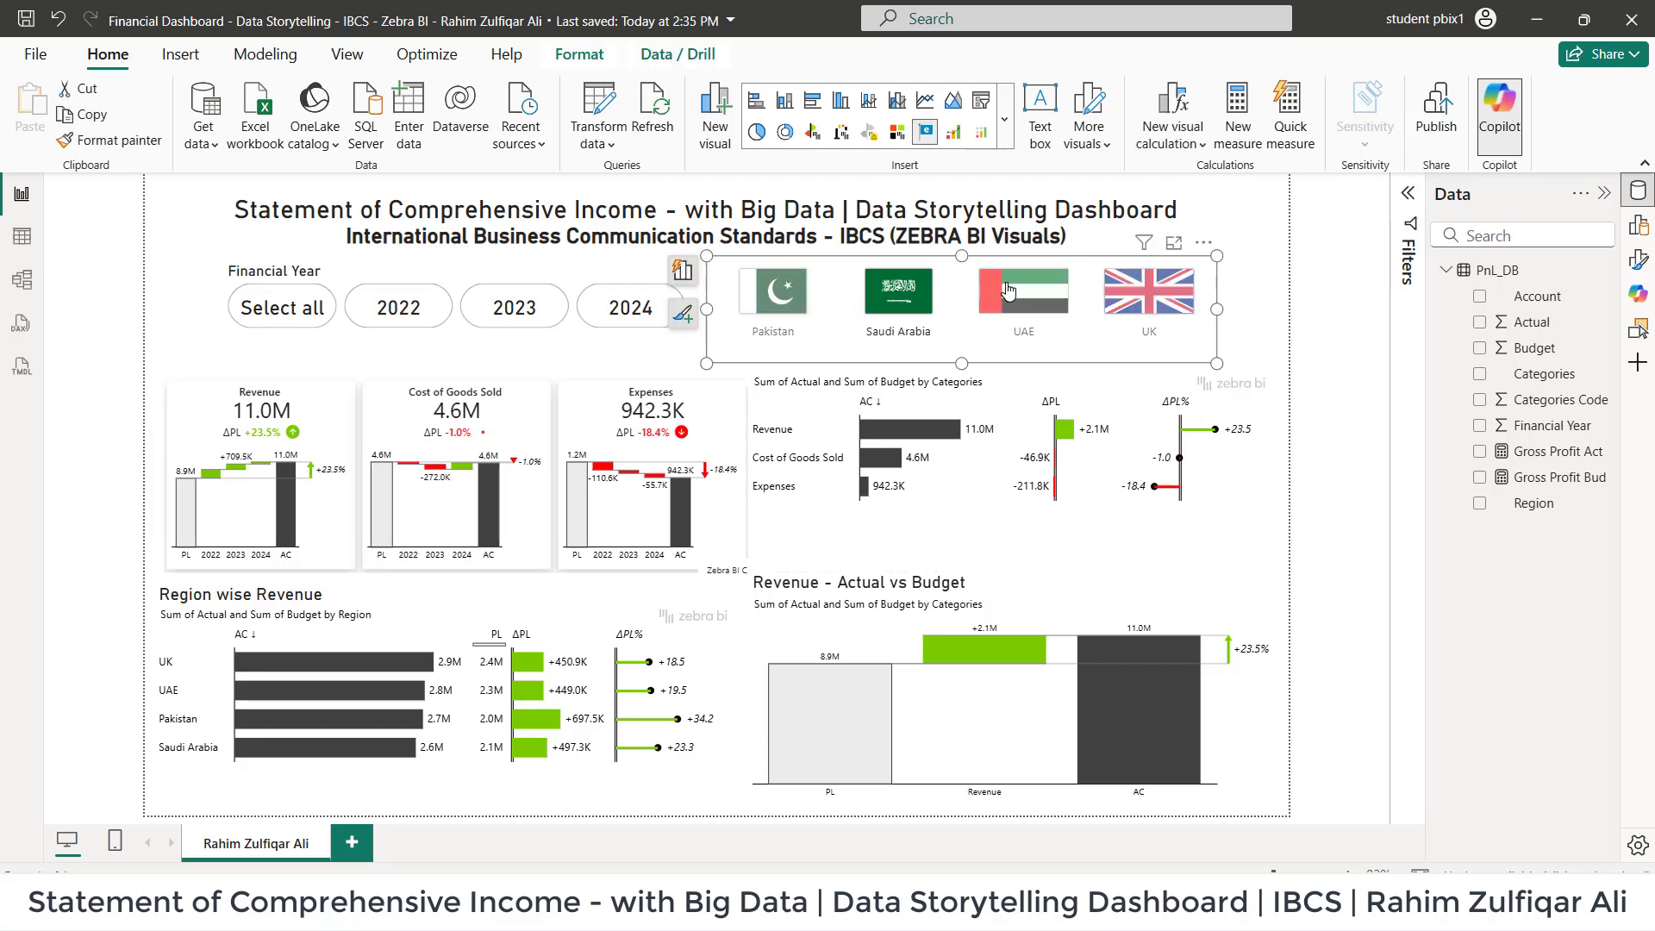
{"action": "left_click", "coordinate": [1017, 289]}
{"action": "left_click", "coordinate": [1149, 291]}
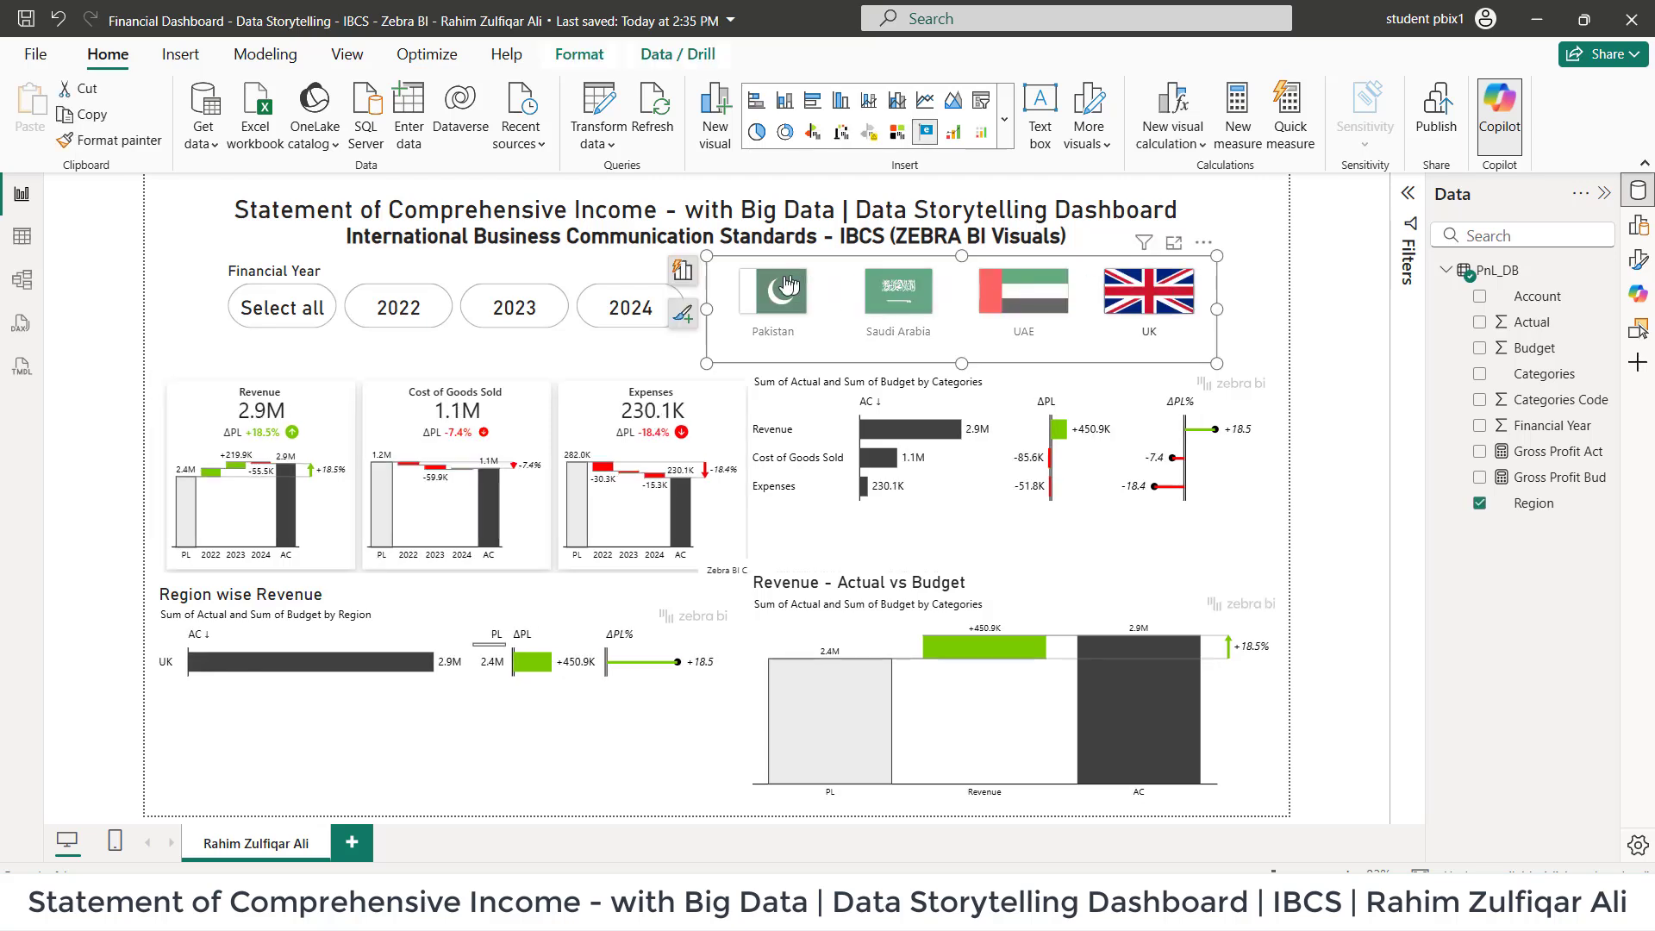
{"action": "left_click", "coordinate": [783, 289]}
{"action": "left_click", "coordinate": [1172, 298]}
{"action": "left_click", "coordinate": [1028, 314]}
{"action": "left_click", "coordinate": [1072, 352]}
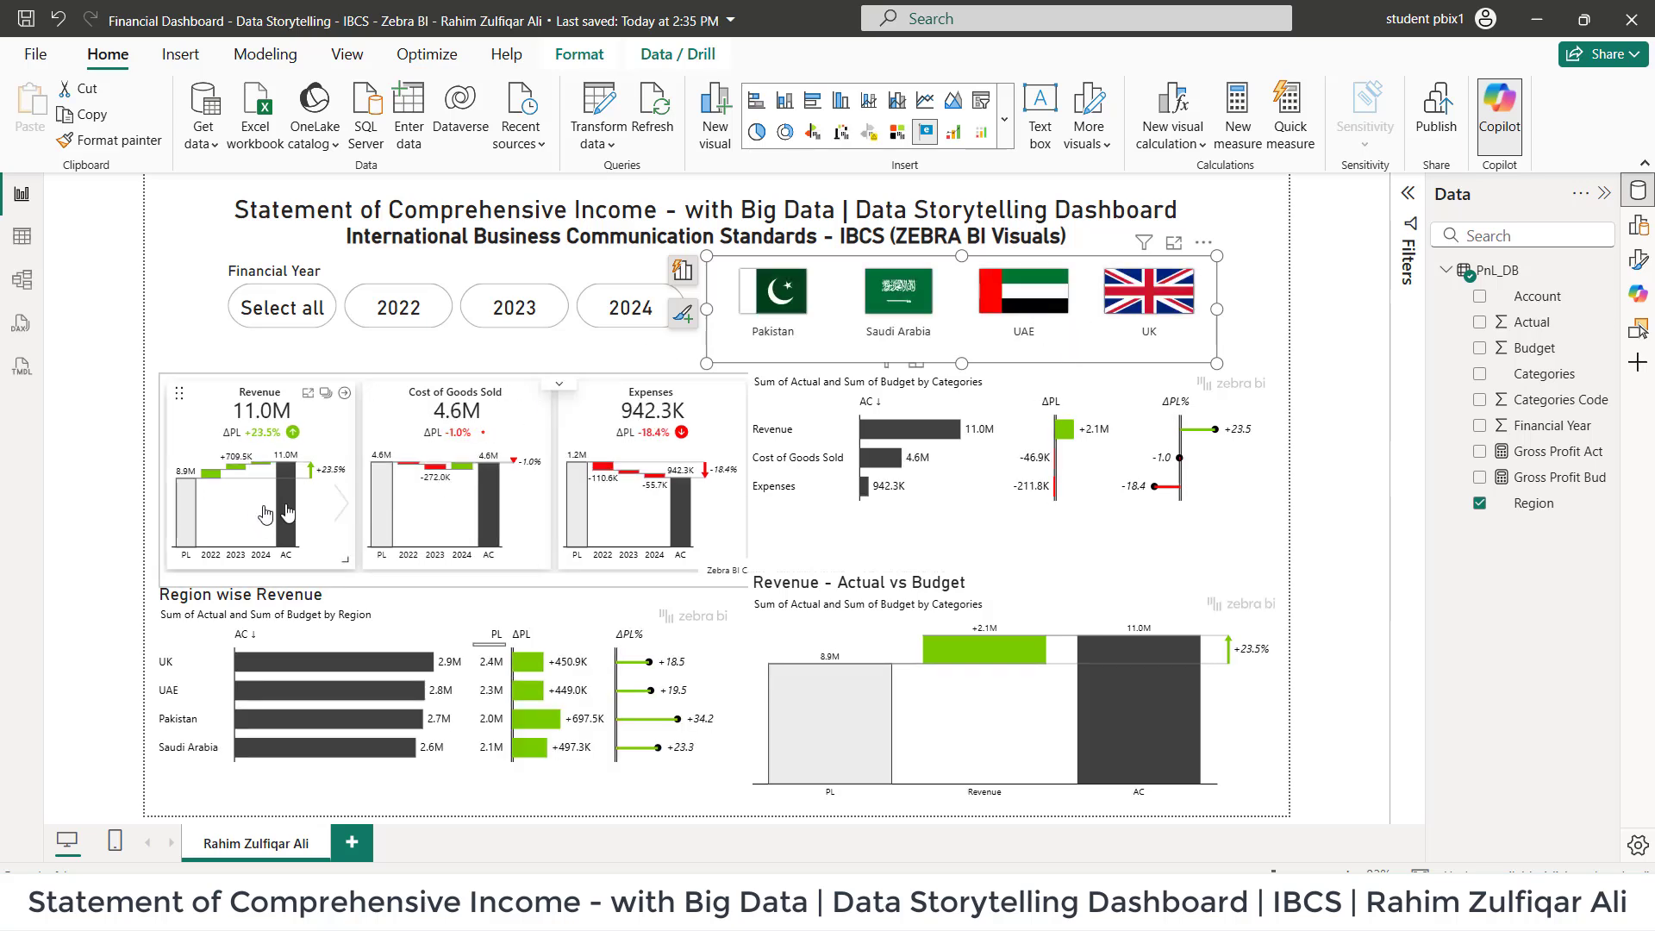
Cycle the Revenue card to a line with budget, and the Expenses card back to its line-against-plan chart.
{"action": "left_click", "coordinate": [343, 507]}
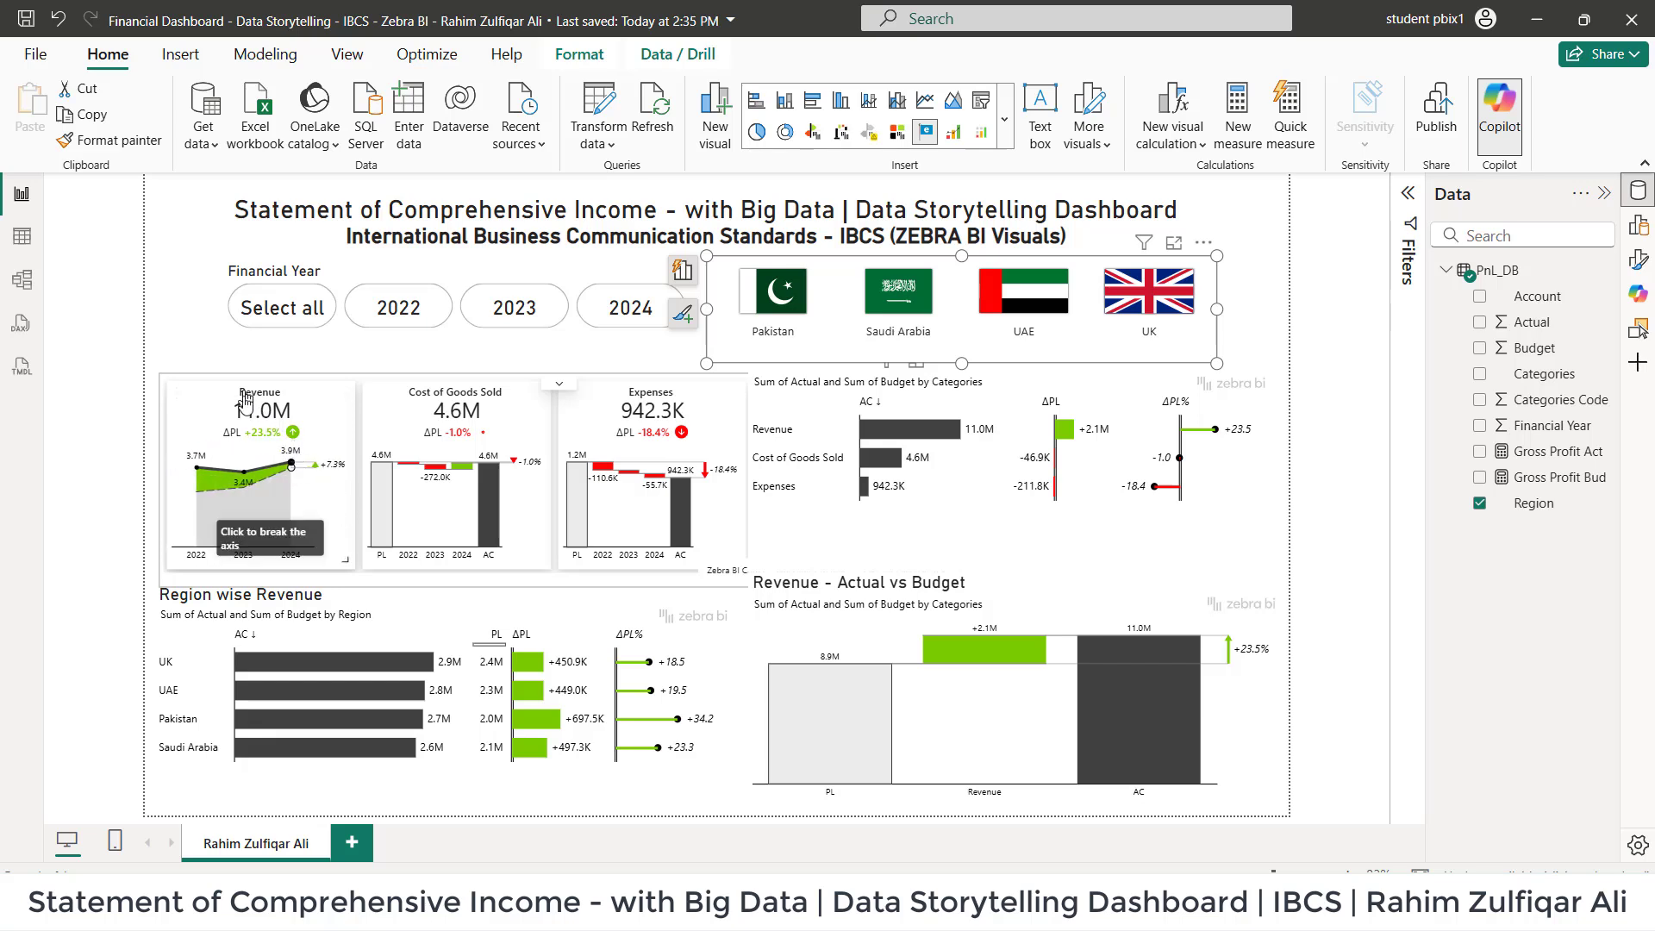
{"action": "left_click", "coordinate": [342, 506]}
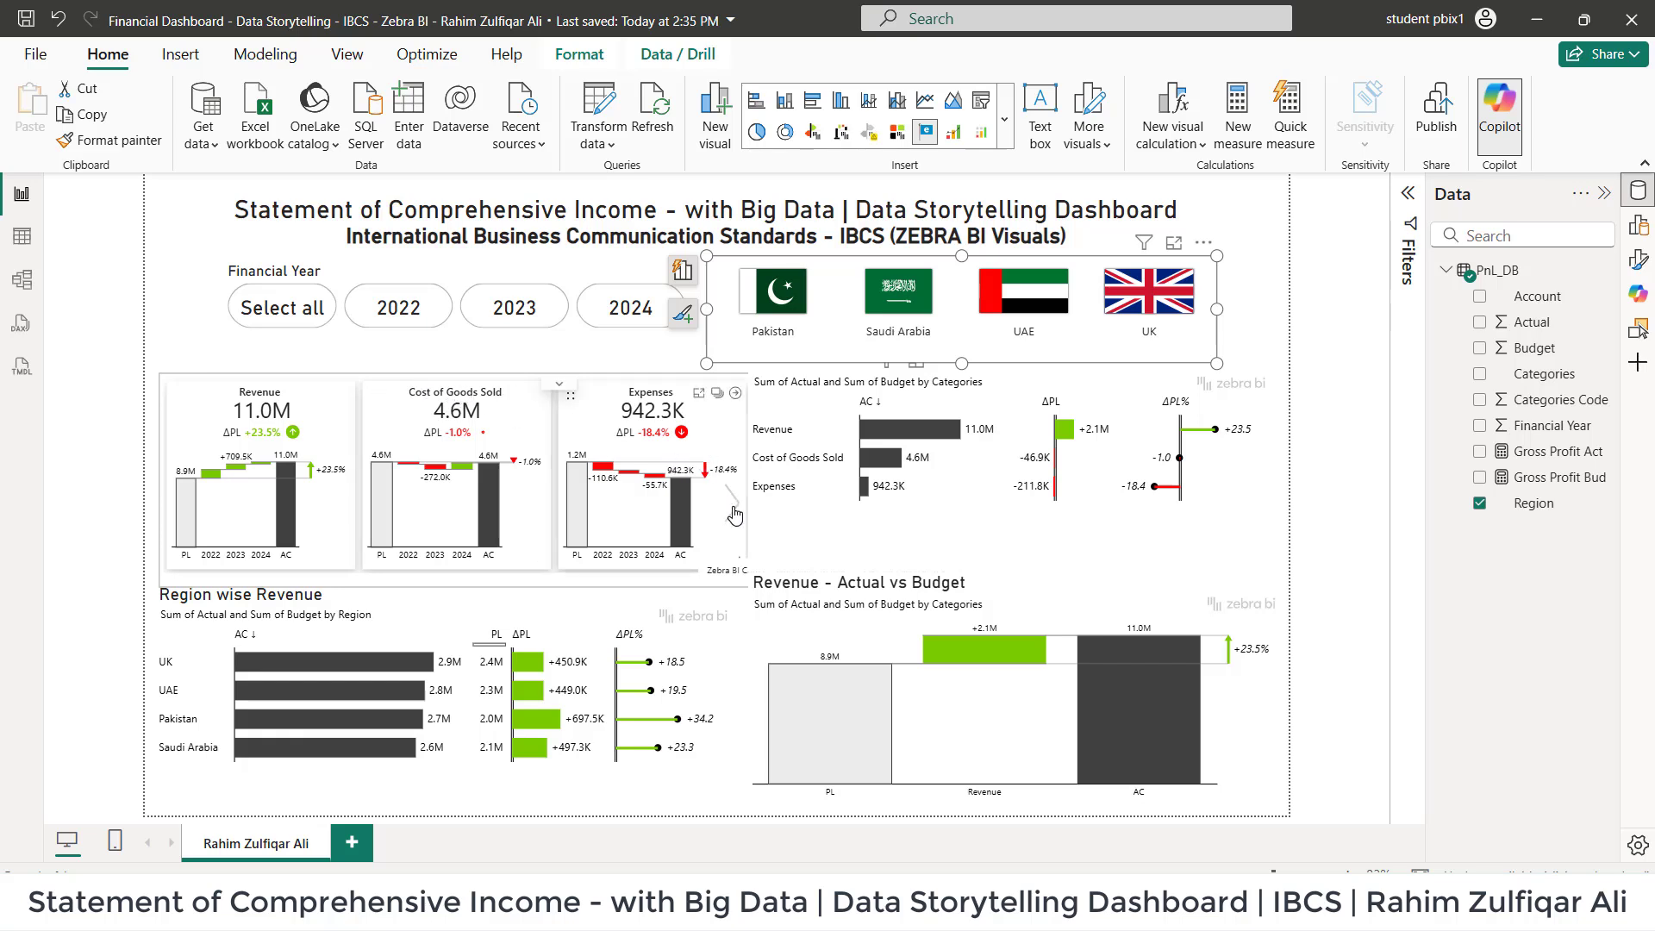
{"action": "left_click", "coordinate": [734, 515]}
{"action": "left_click", "coordinate": [733, 514]}
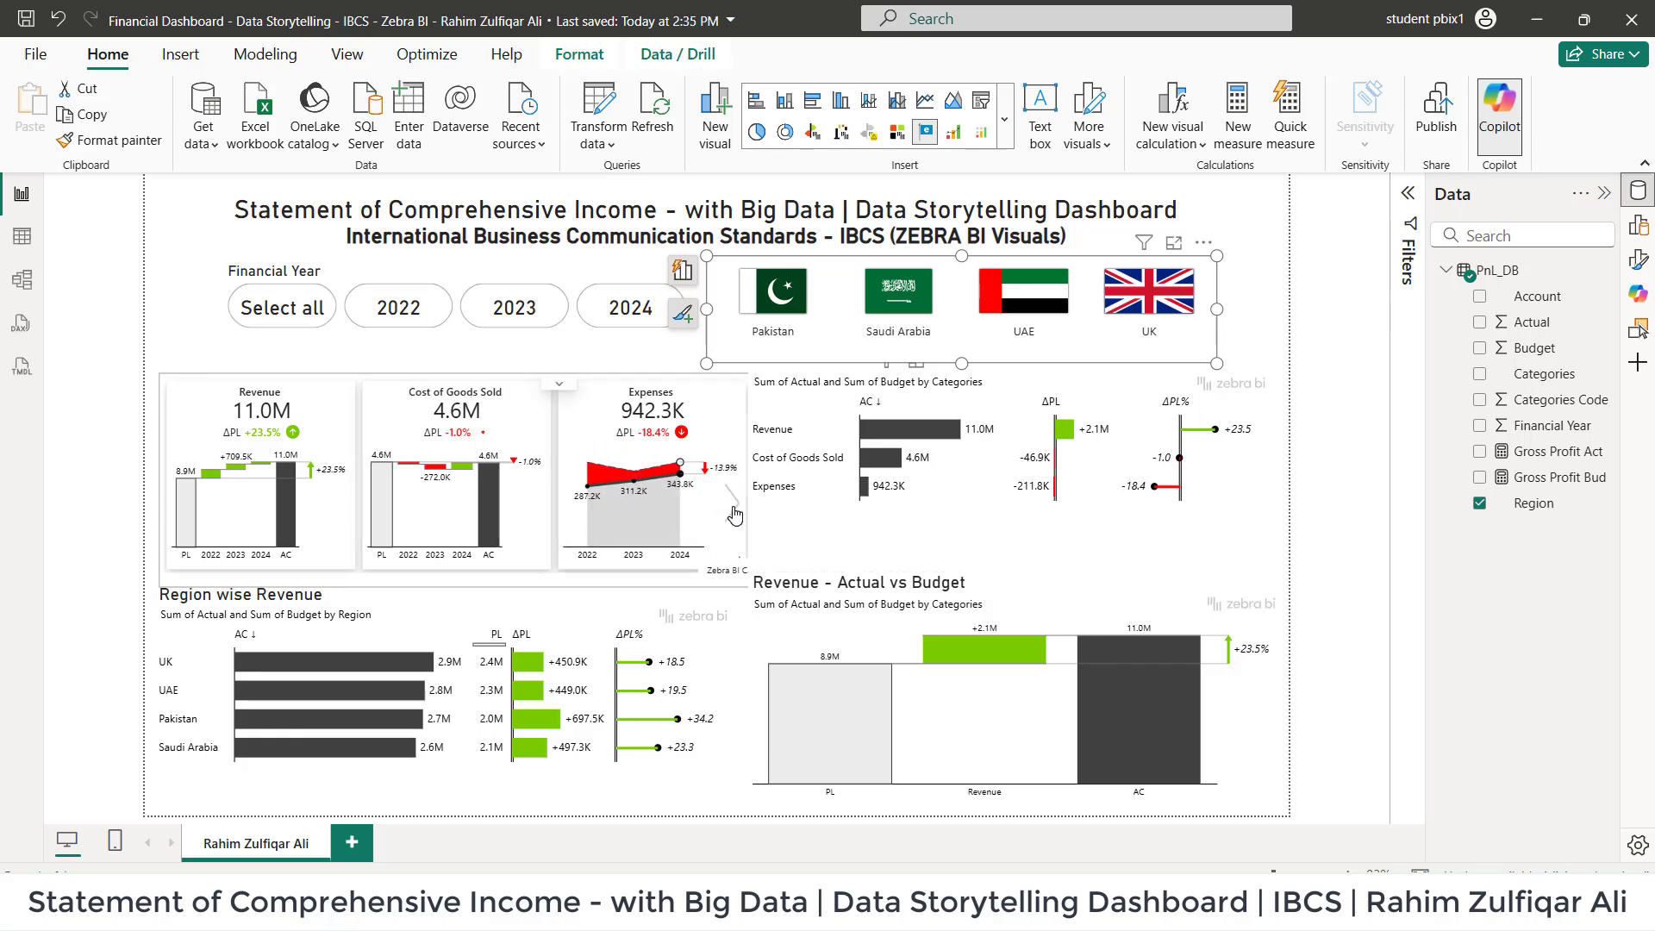
{"action": "left_click", "coordinate": [733, 515]}
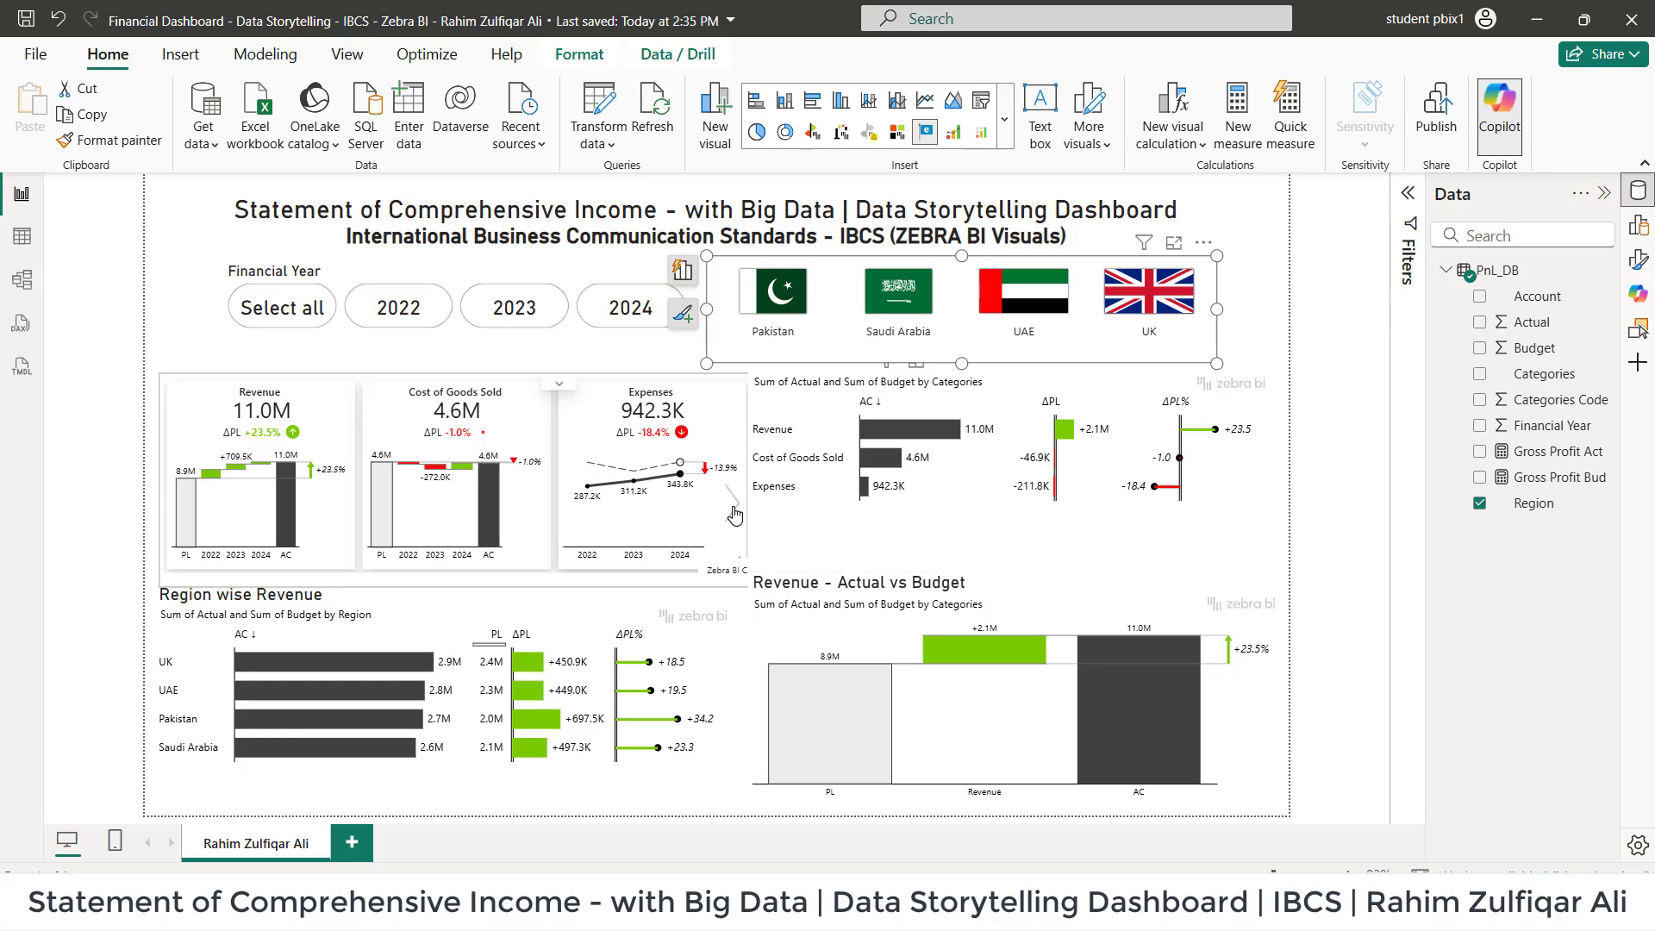
{"action": "left_click", "coordinate": [734, 514]}
{"action": "left_click", "coordinate": [733, 515]}
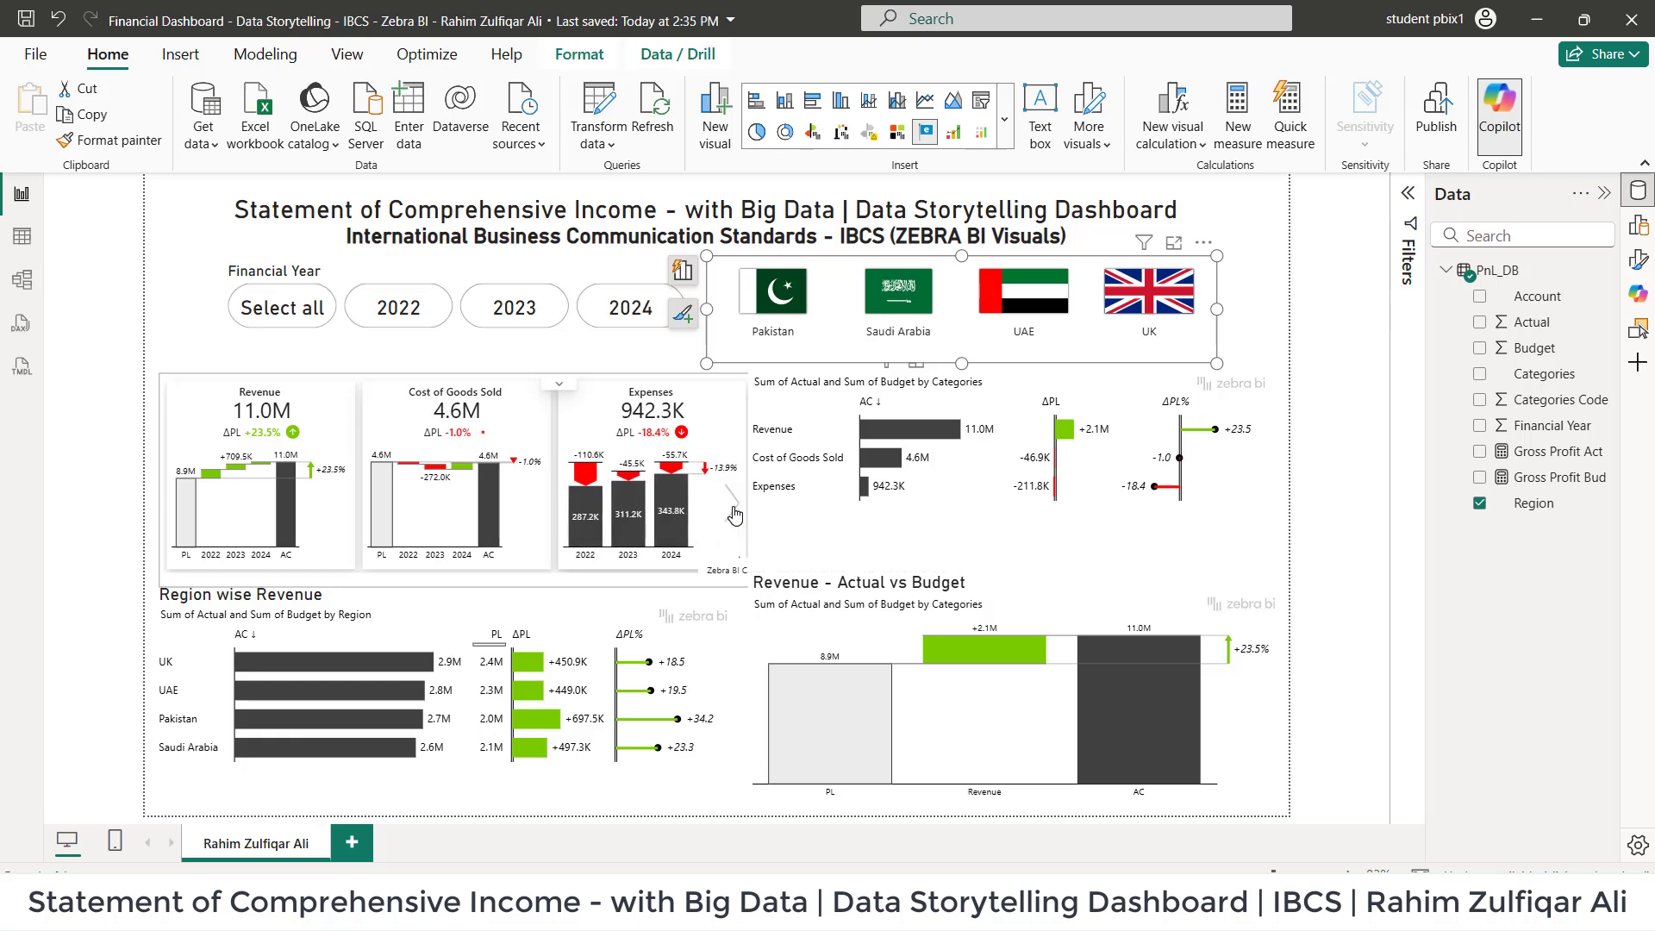
{"action": "left_click", "coordinate": [733, 514]}
{"action": "left_click", "coordinate": [734, 515]}
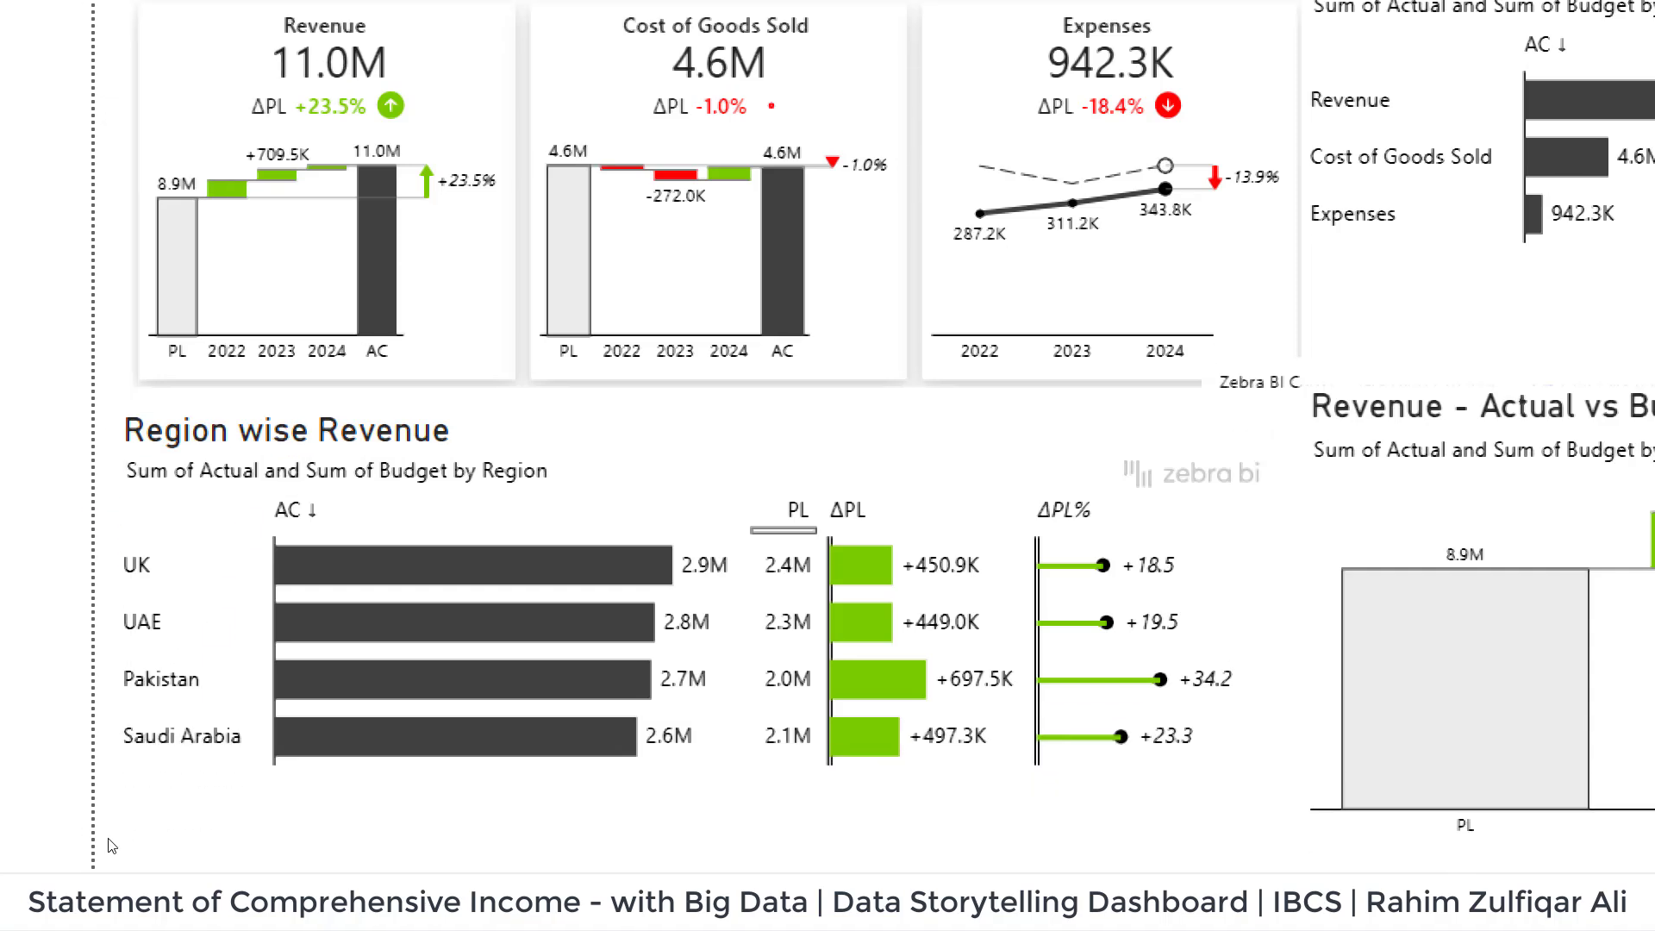
Cross-highlight one country's revenue row, then set Cost of Goods Sold to yearly columns with variances.
{"action": "left_click", "coordinate": [200, 715]}
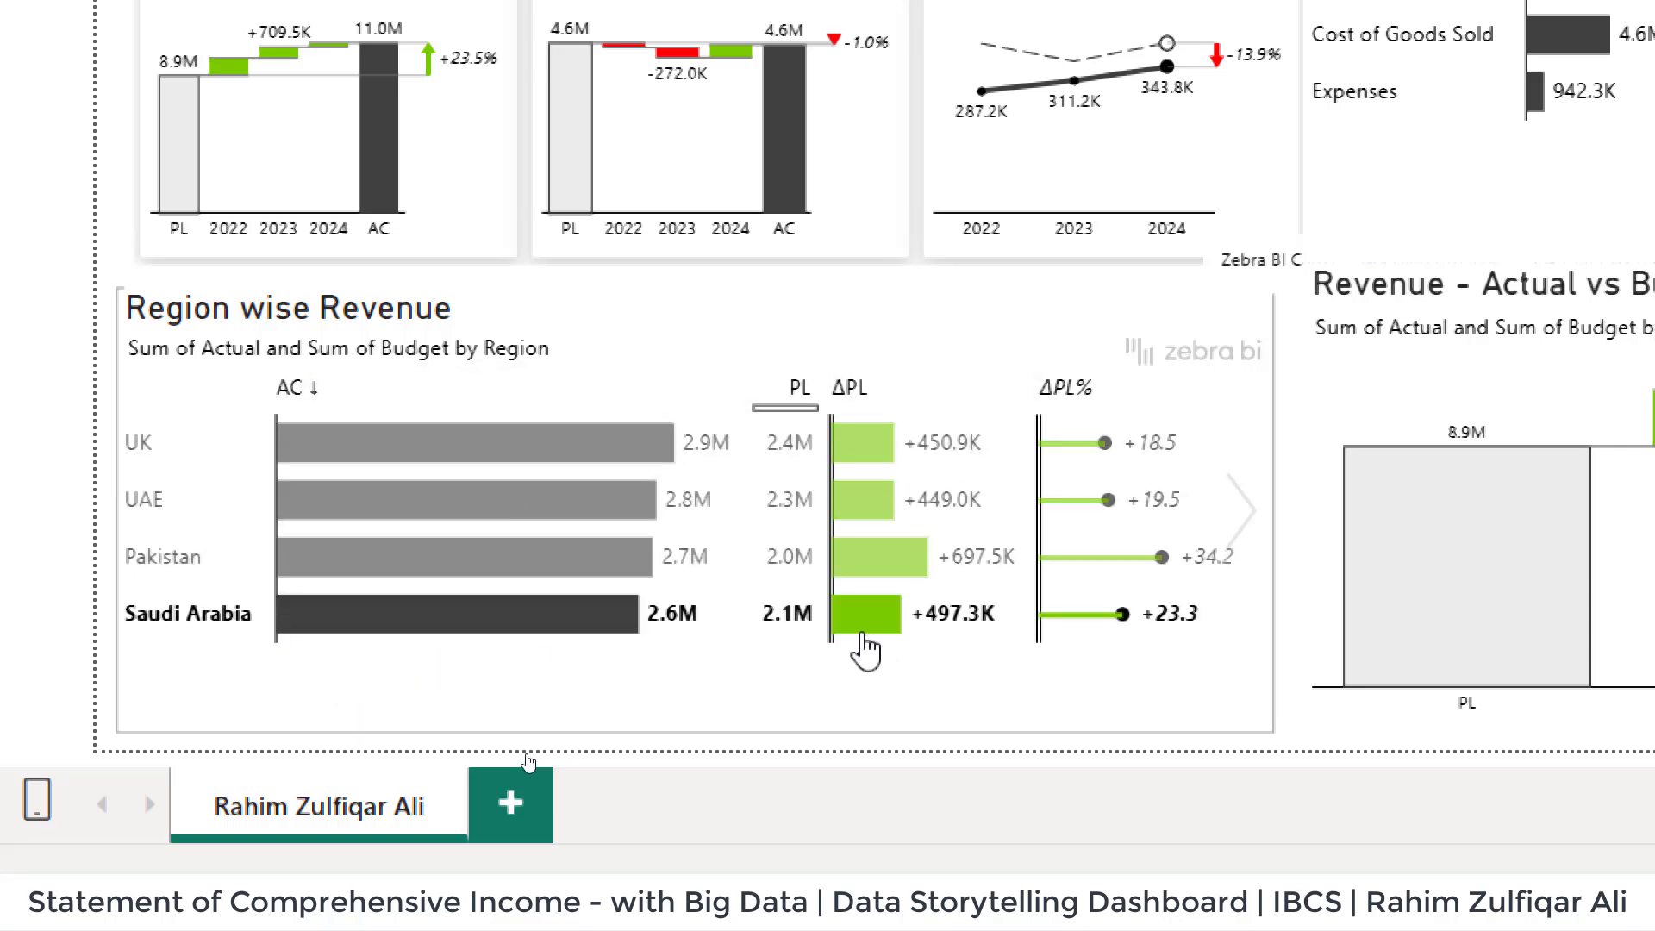
{"action": "mouse_move", "coordinate": [1037, 222]}
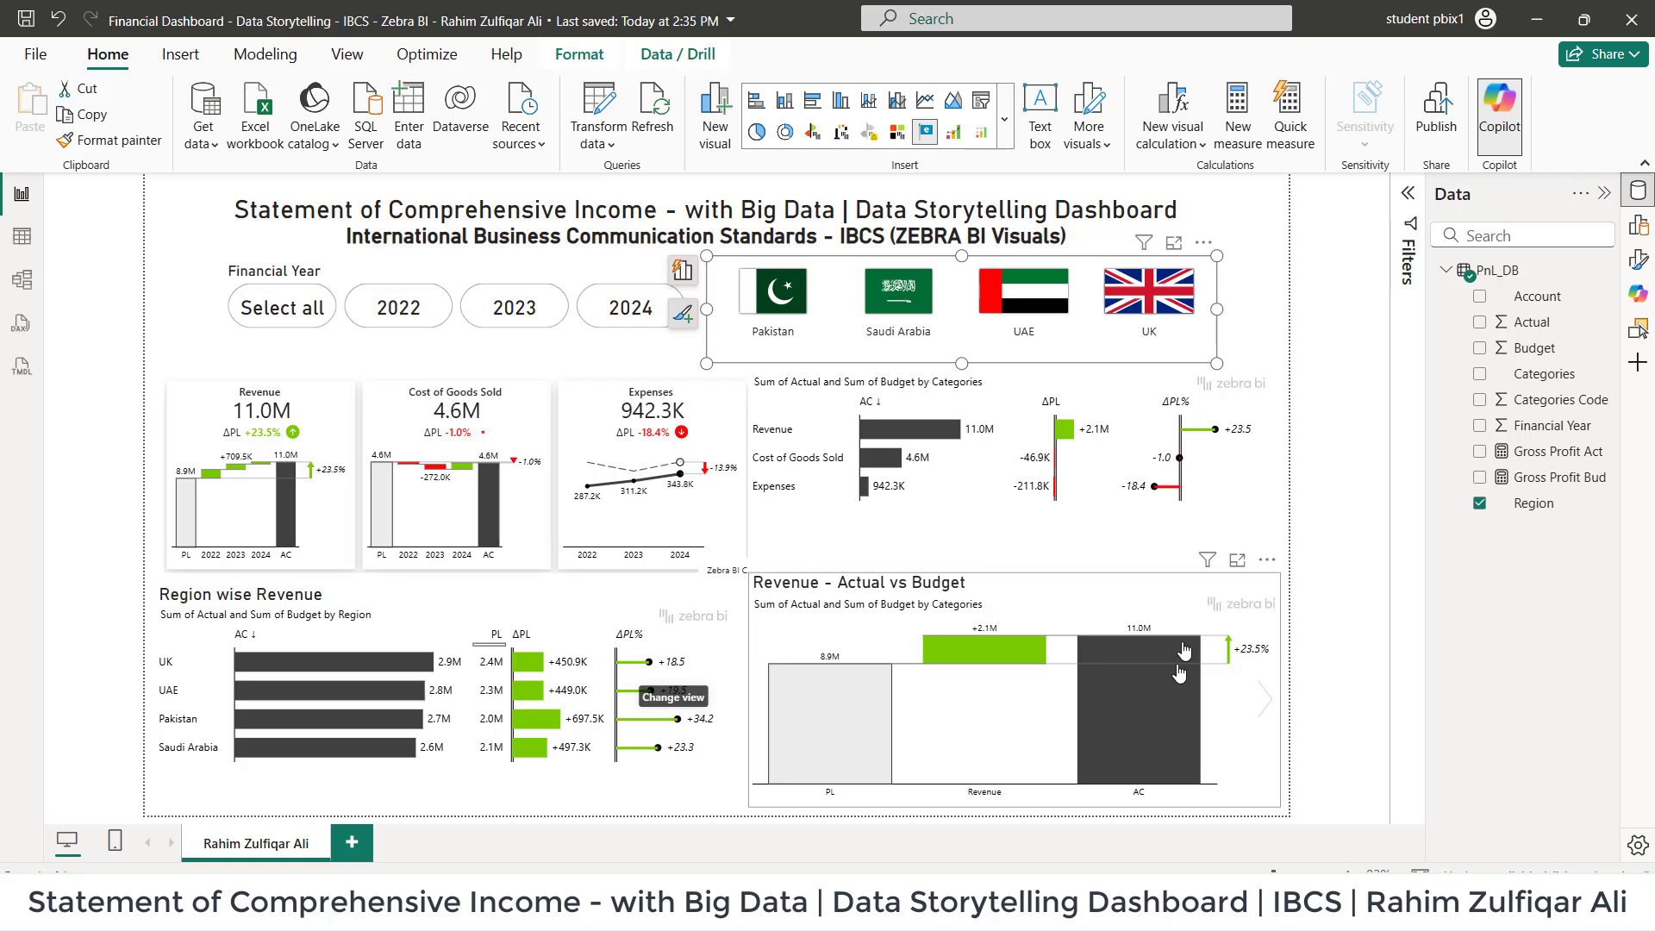
{"action": "left_click", "coordinate": [535, 496]}
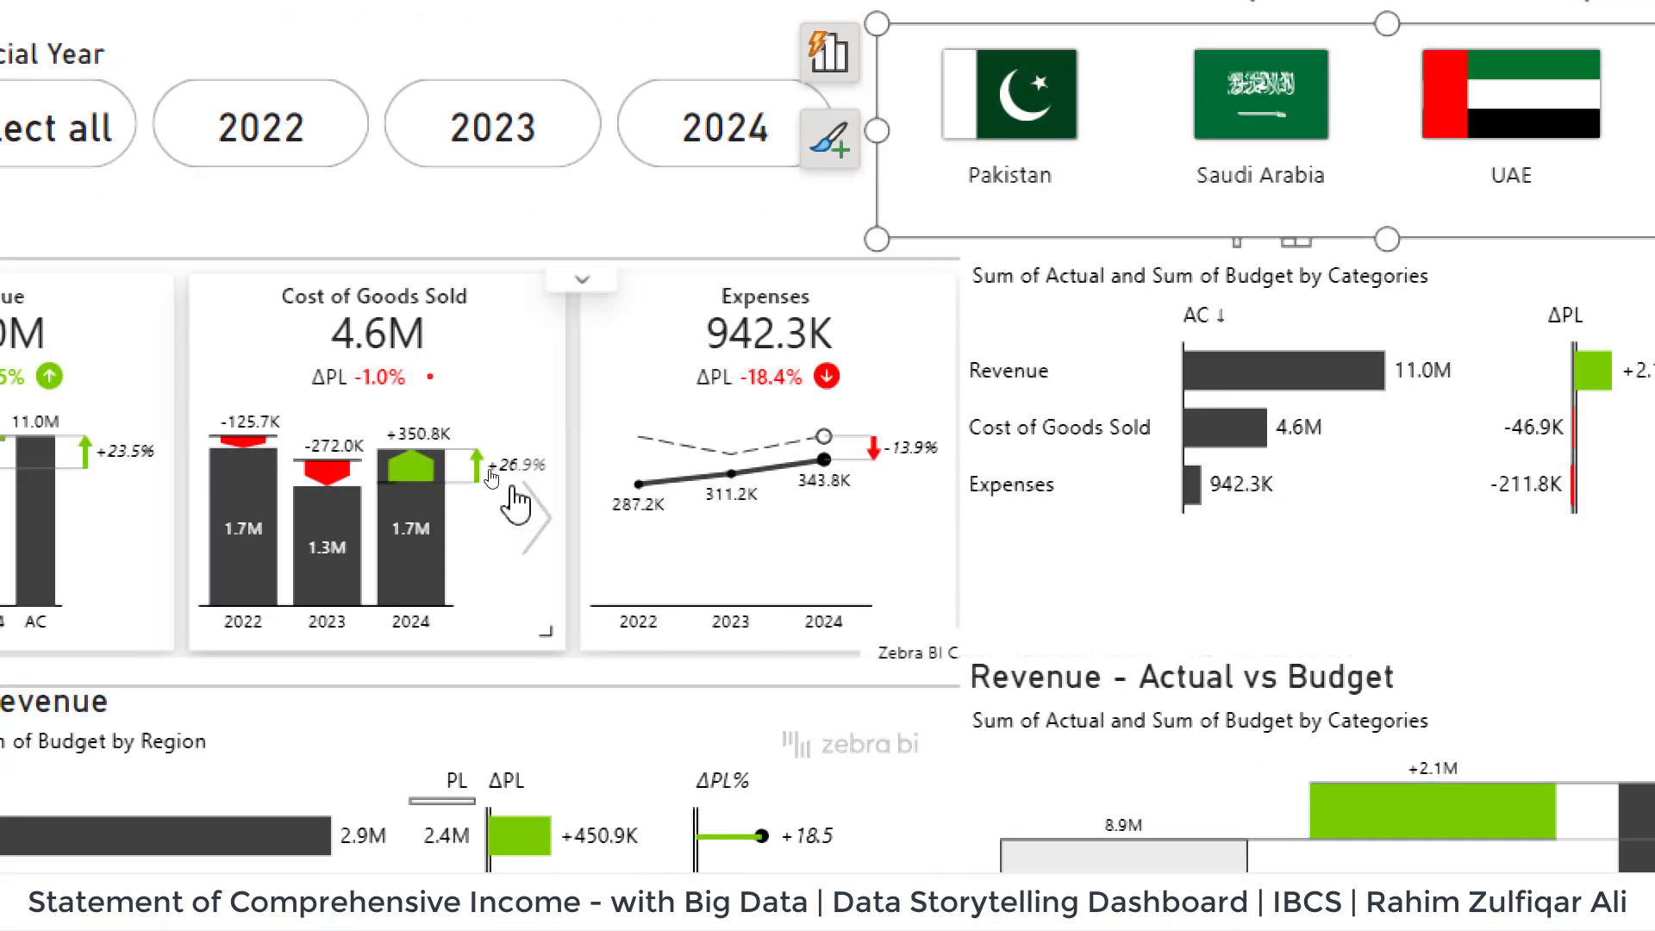
{"action": "left_click", "coordinate": [1055, 508]}
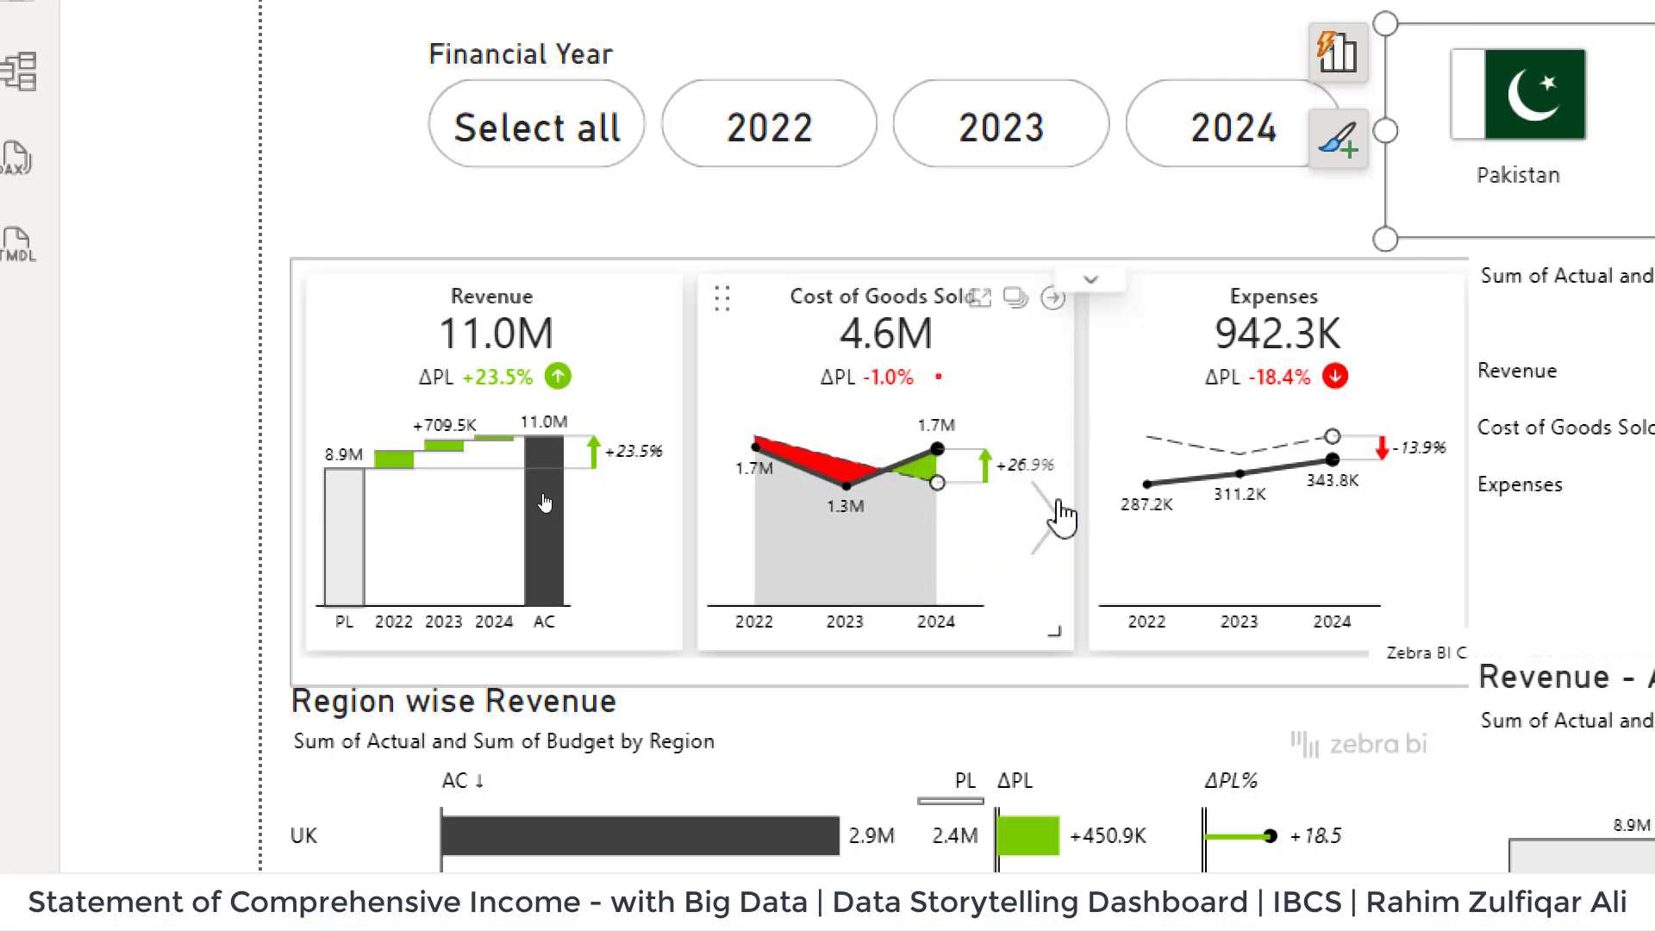
{"action": "left_click", "coordinate": [1058, 522]}
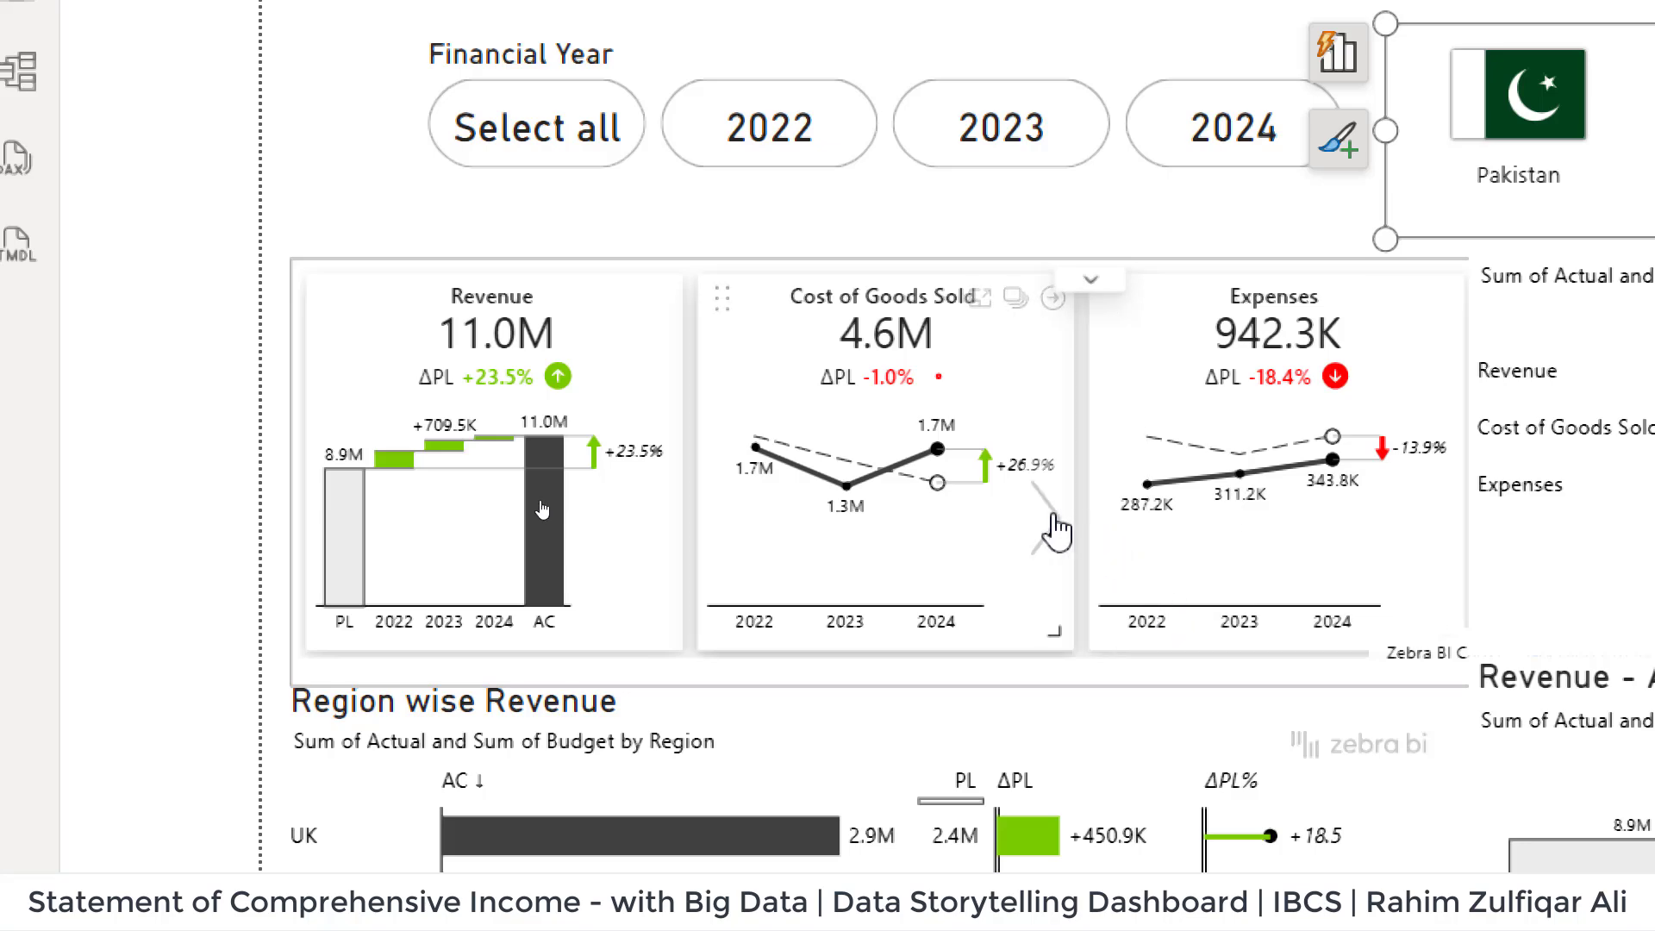
{"action": "left_click", "coordinate": [1053, 528]}
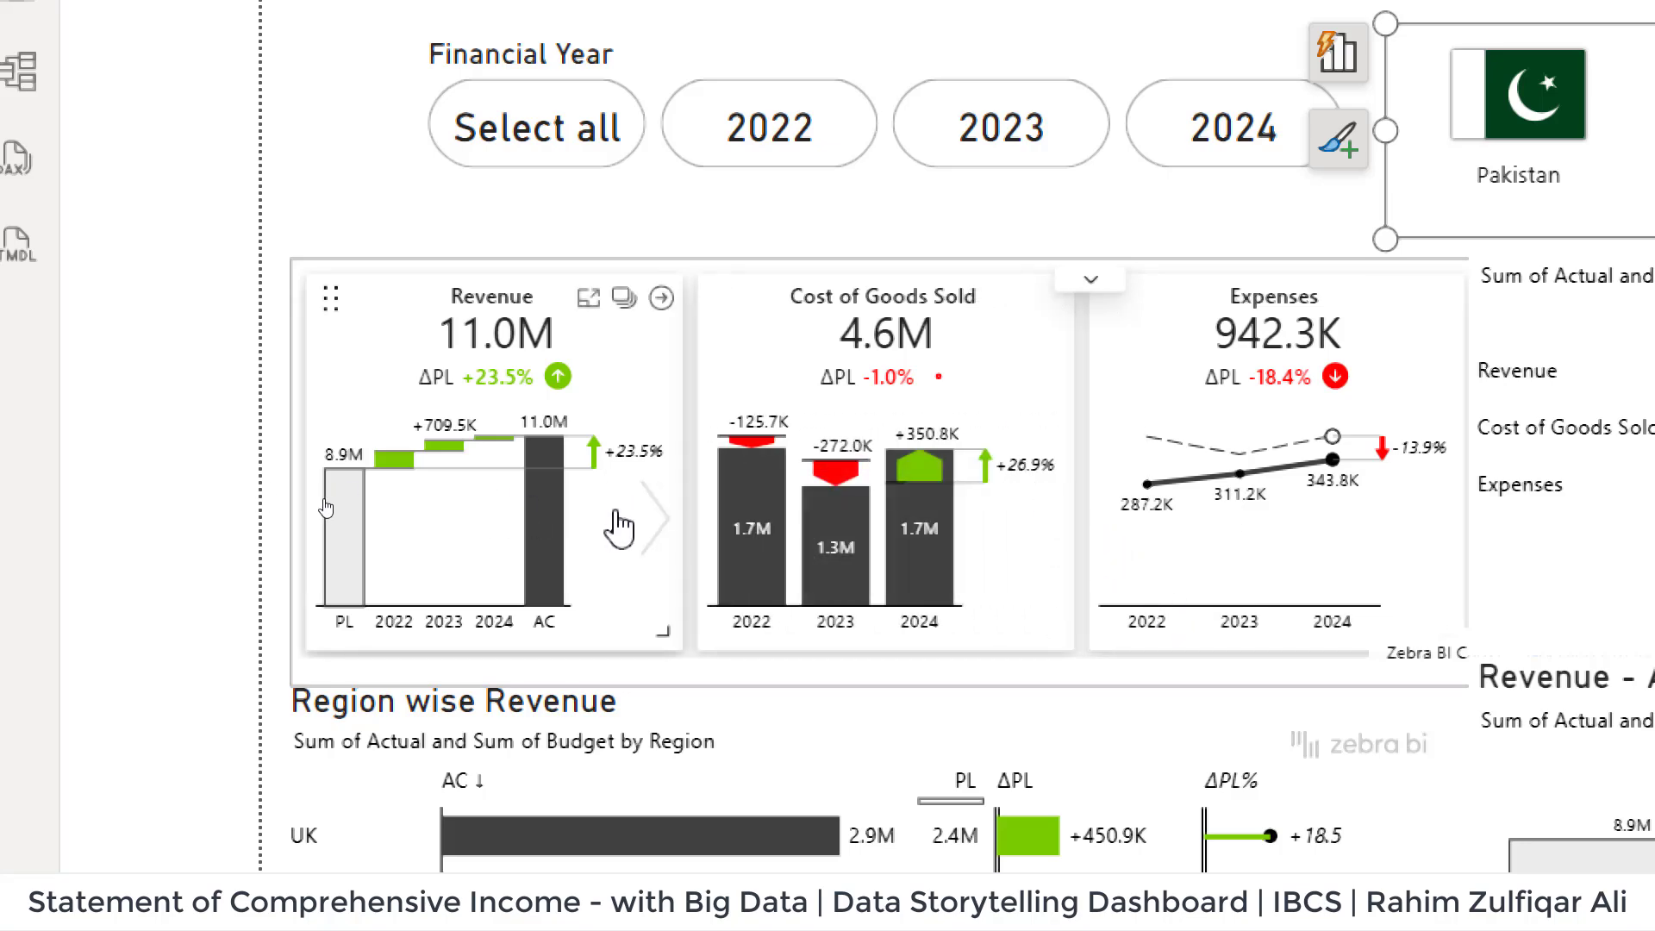
Cycle the Revenue card's views until it shows a yearly area chart.
{"action": "left_click", "coordinate": [657, 521]}
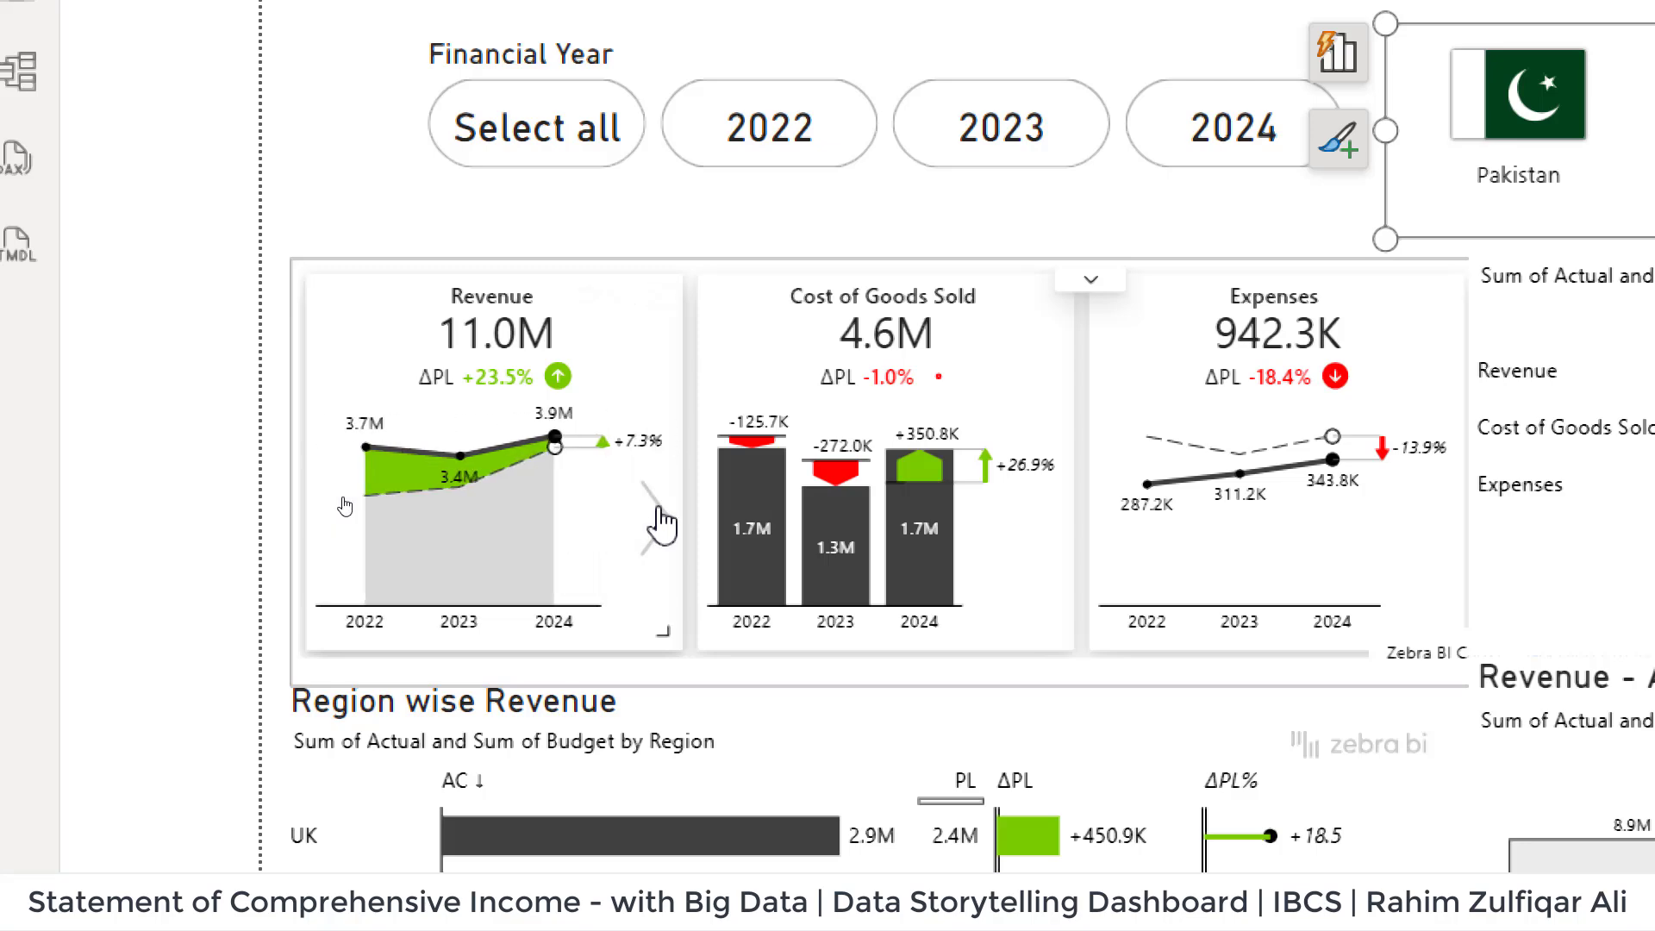
{"action": "left_click", "coordinate": [657, 520]}
{"action": "left_click", "coordinate": [656, 521]}
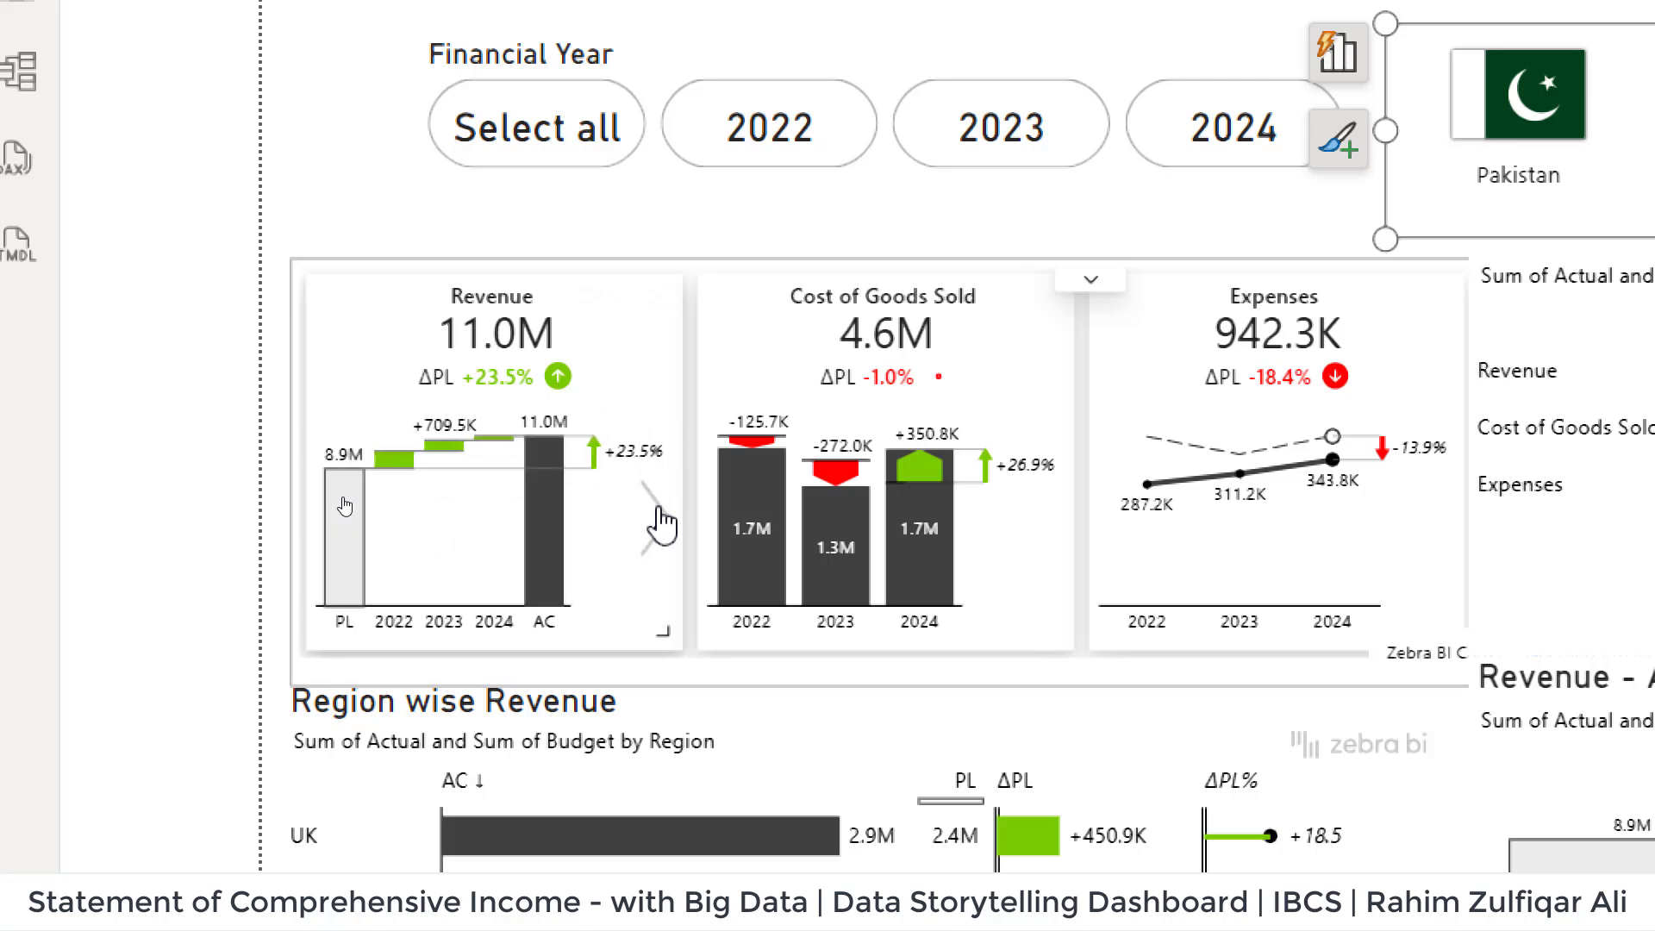
{"action": "left_click", "coordinate": [657, 521]}
{"action": "left_click", "coordinate": [656, 521]}
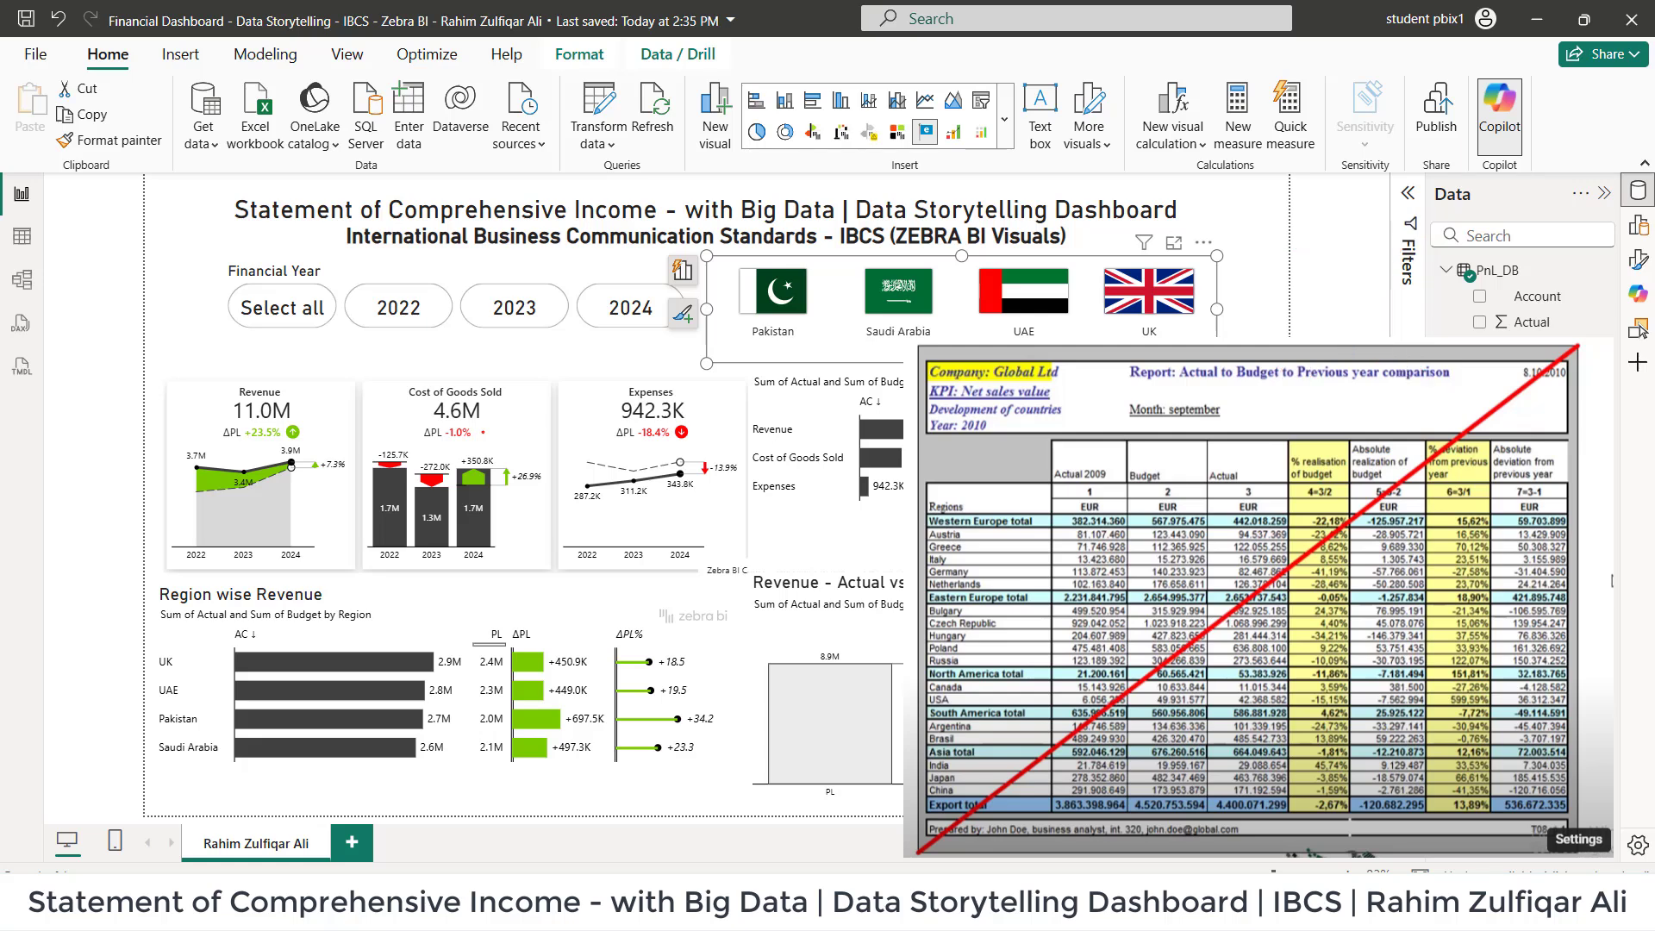
{"action": "left_click", "coordinate": [1281, 511]}
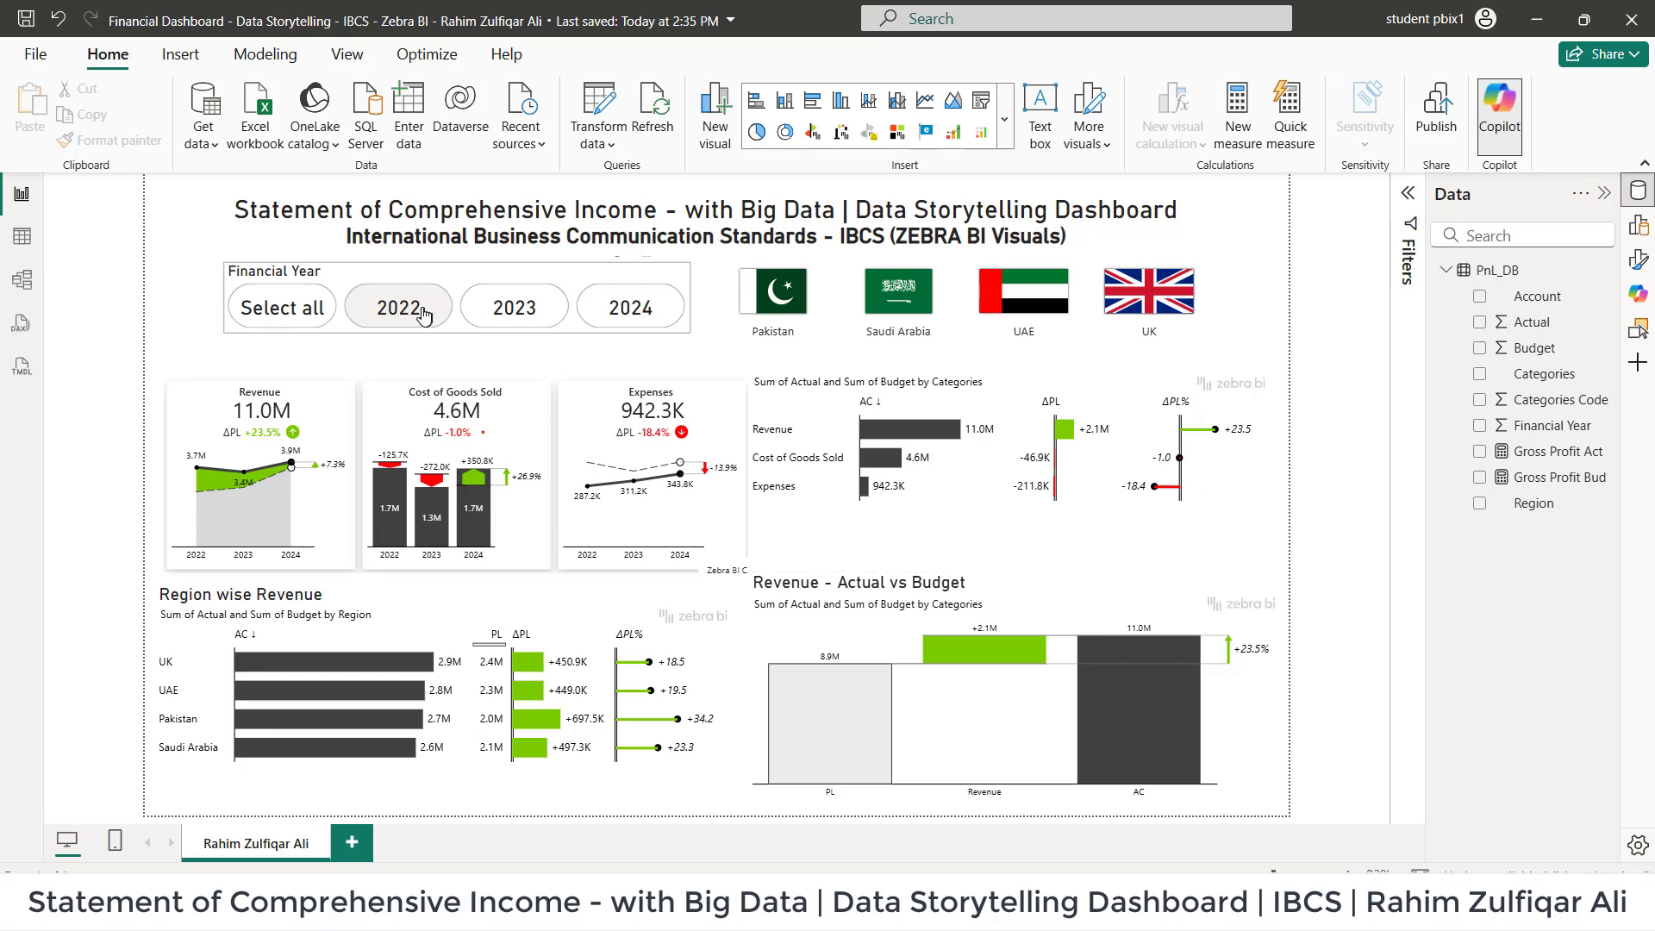
Filter the dashboard by financial years 2022, 2023 and 2024, then select all and clear the year slicer.
{"action": "left_click", "coordinate": [422, 314]}
{"action": "left_click", "coordinate": [517, 308]}
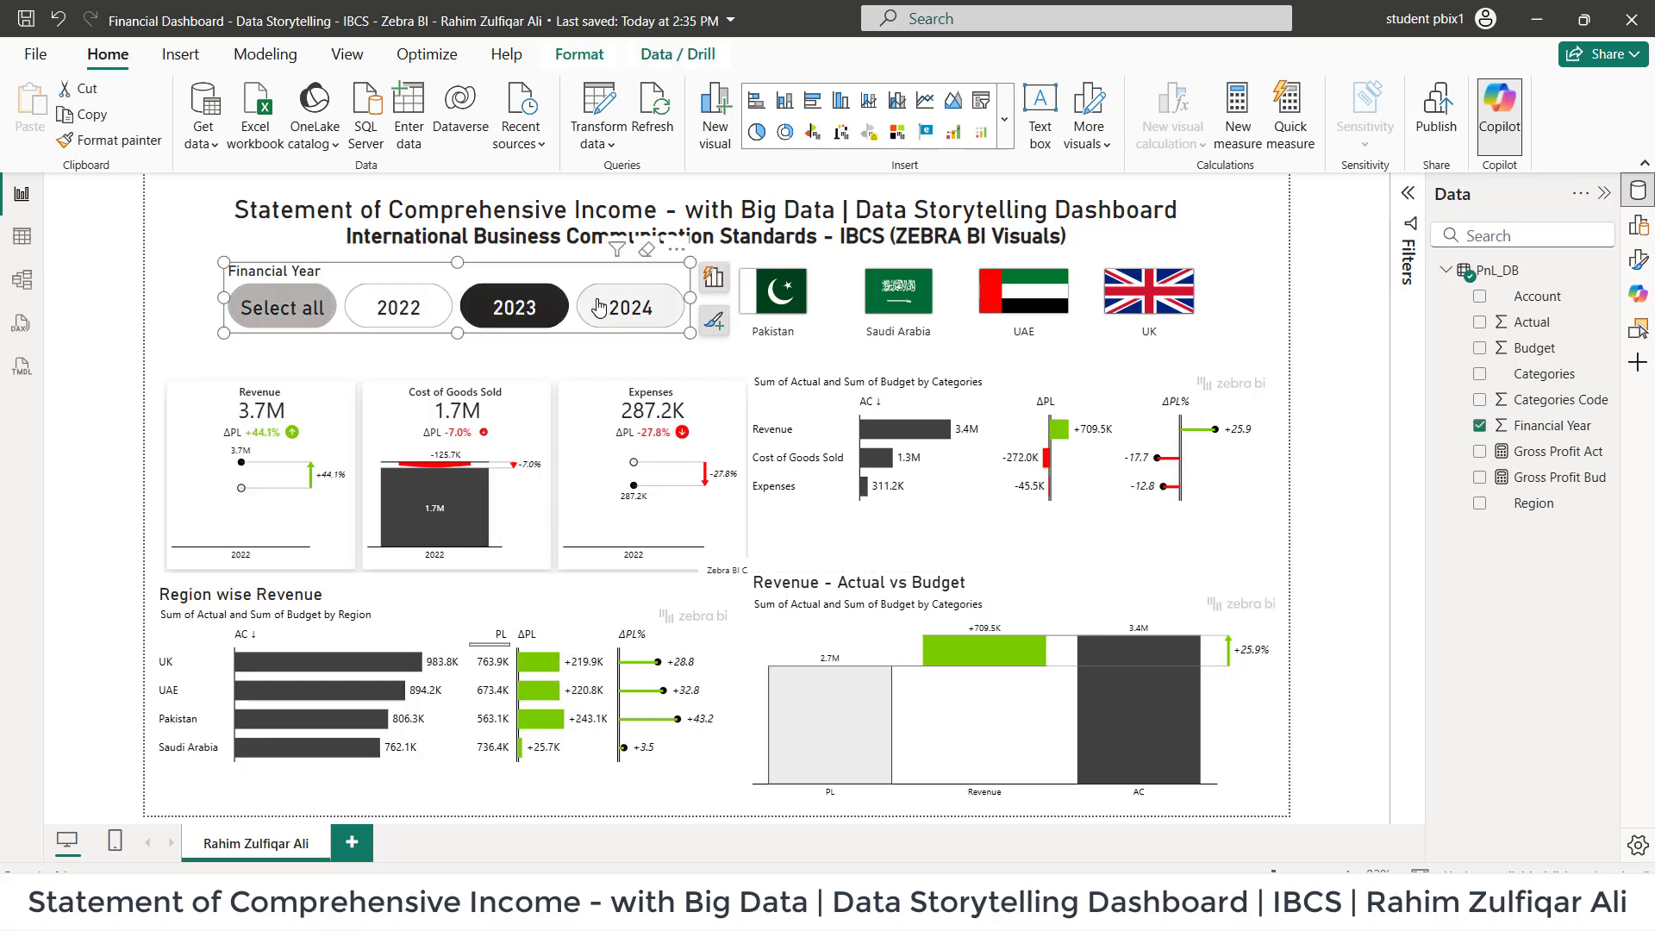
{"action": "left_click", "coordinate": [599, 307]}
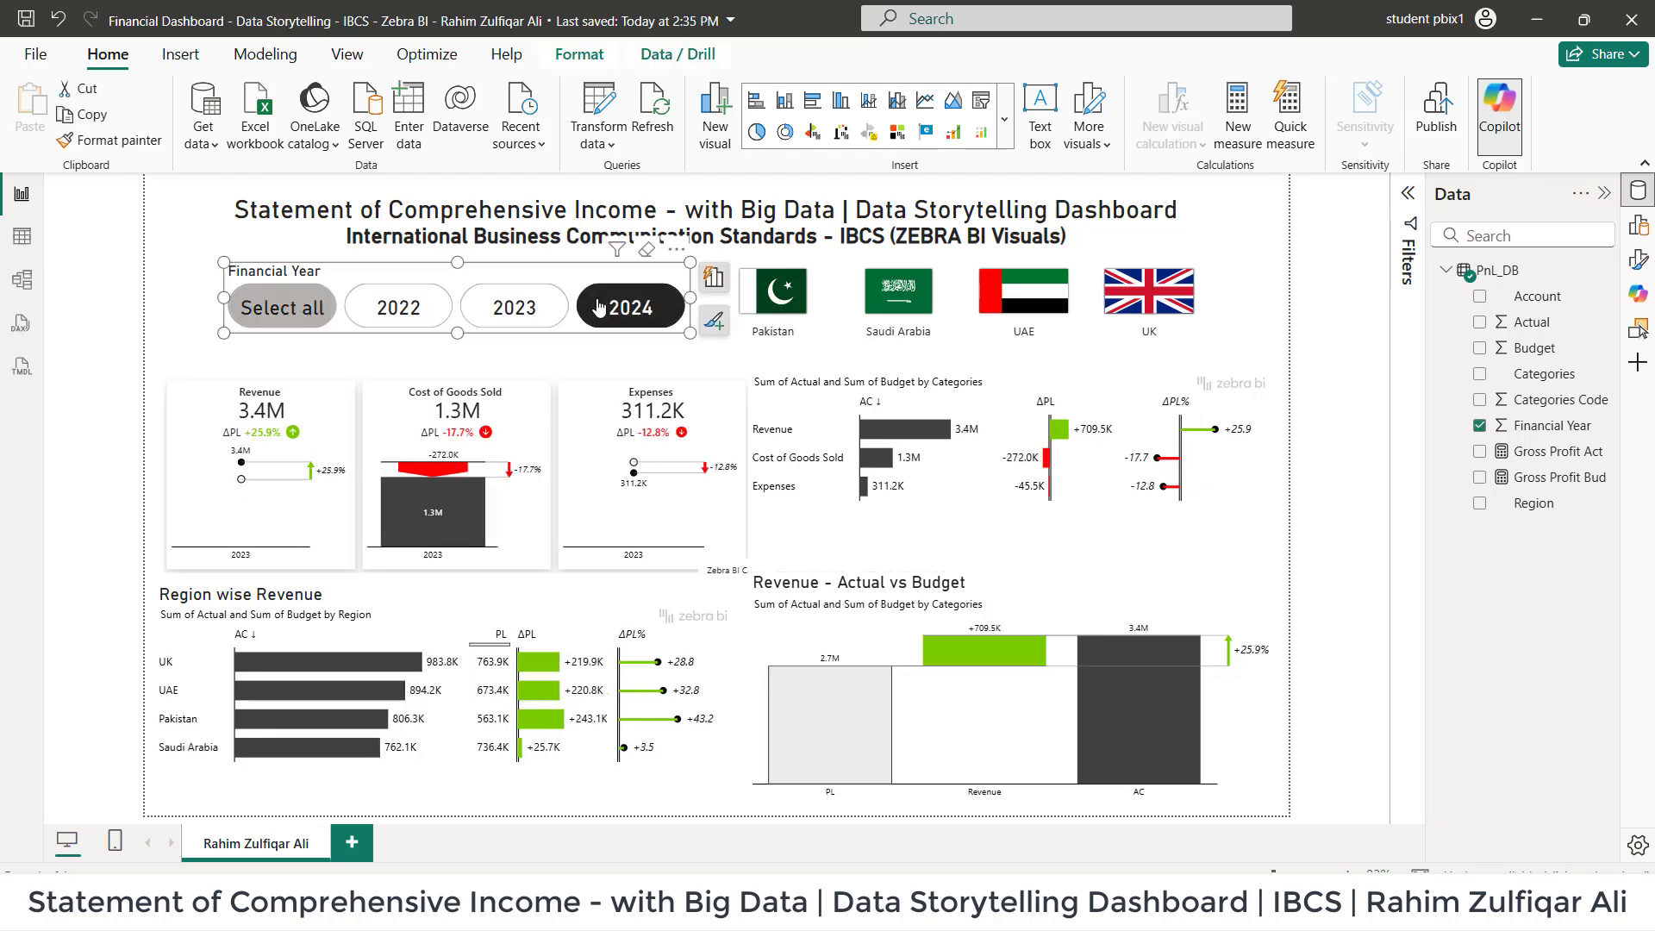
{"action": "left_click", "coordinate": [513, 302]}
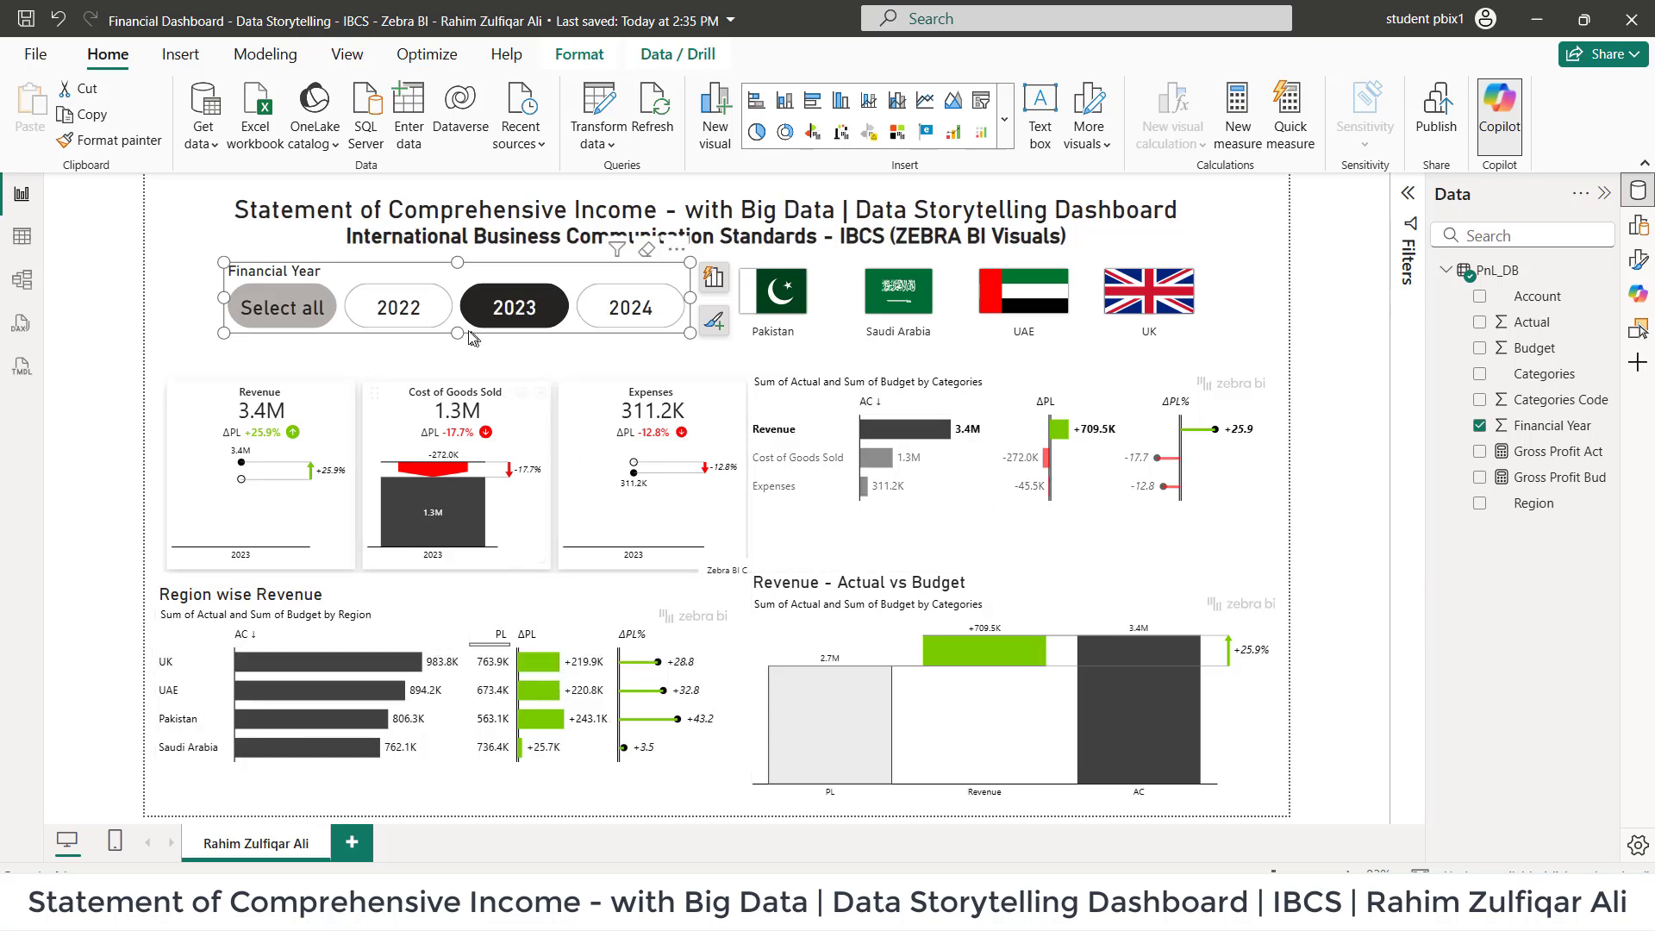
{"action": "left_click", "coordinate": [383, 315]}
{"action": "left_click", "coordinate": [551, 311]}
{"action": "left_click", "coordinate": [608, 315]}
{"action": "left_click", "coordinate": [292, 319]}
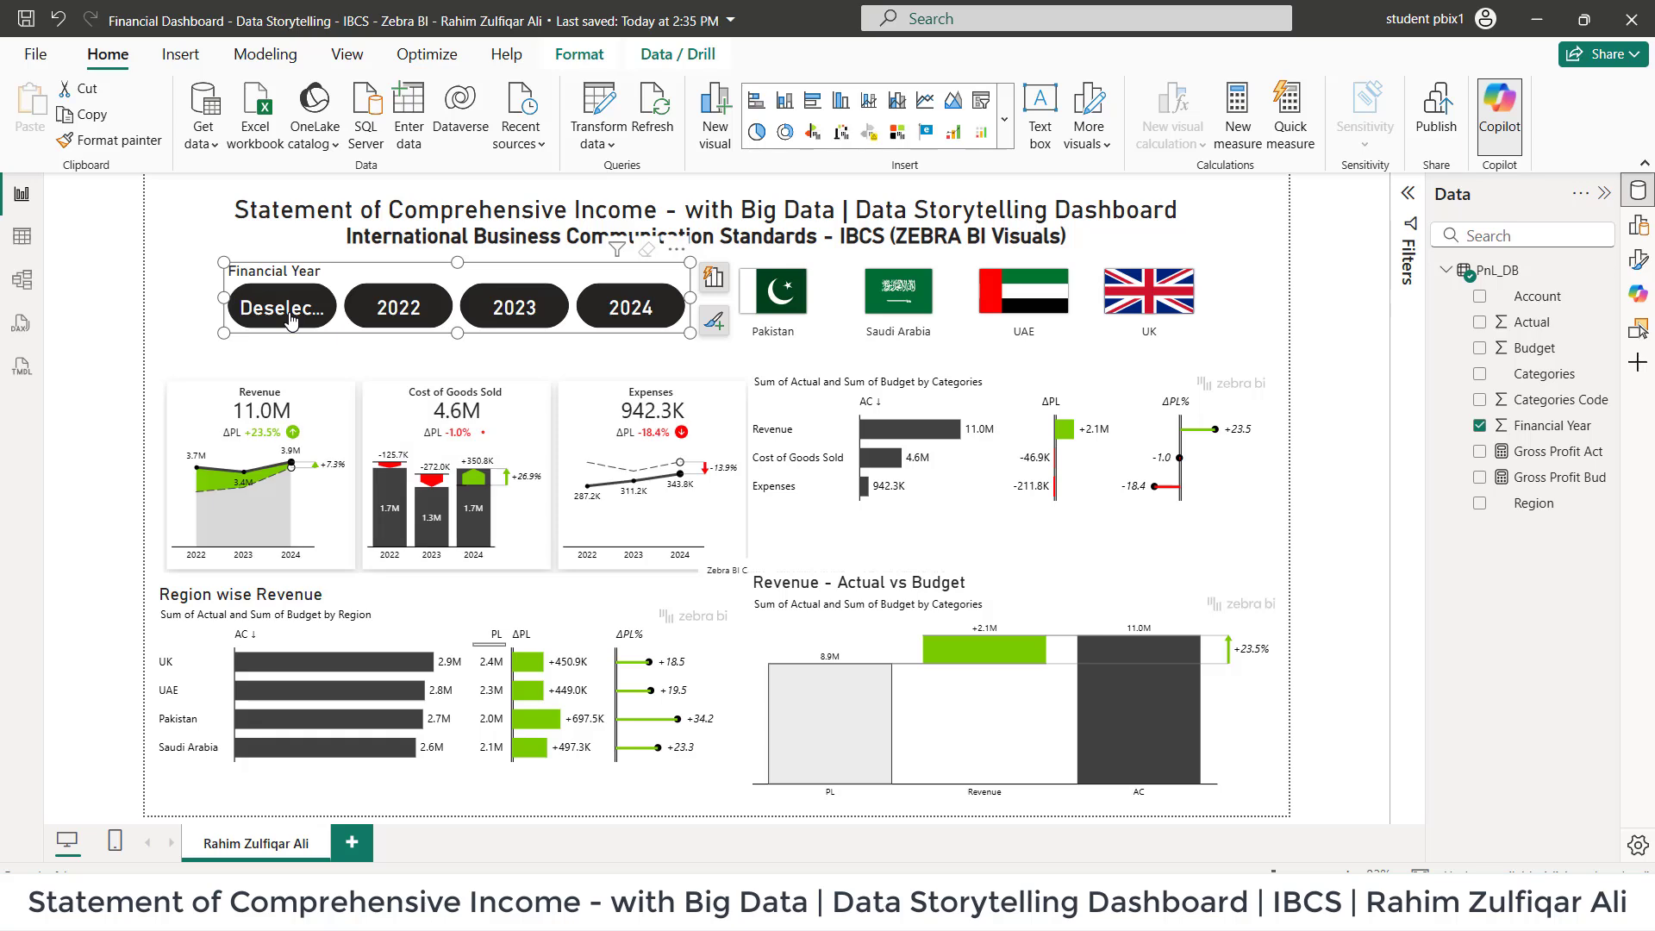
{"action": "left_click", "coordinate": [276, 310]}
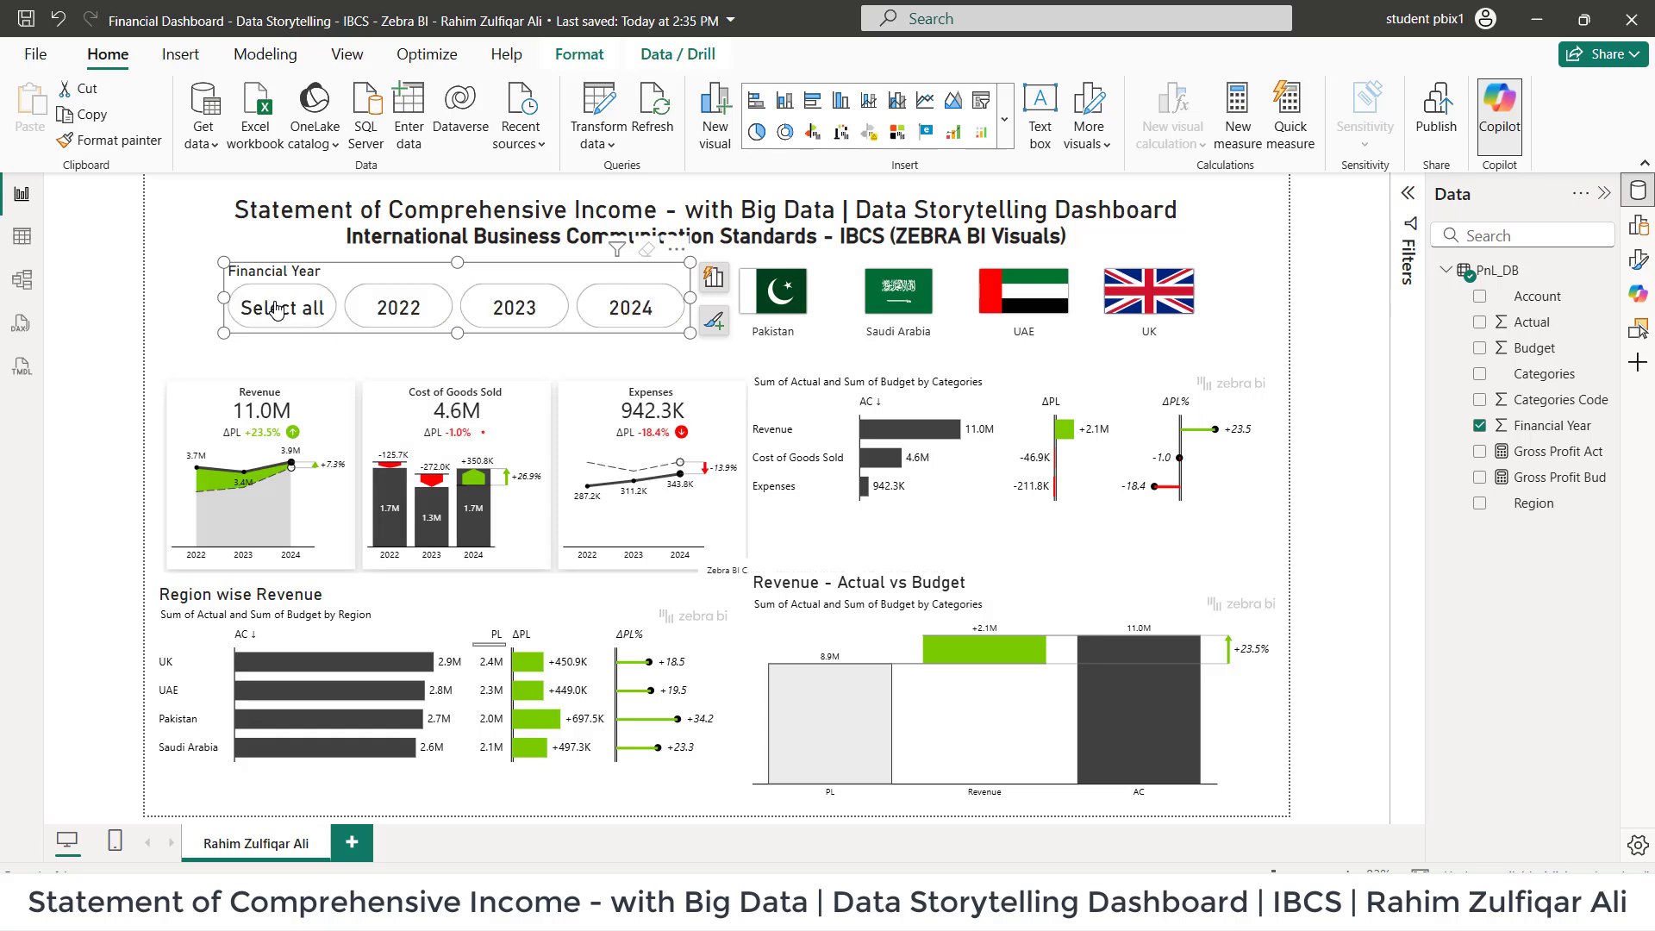
{"action": "left_click", "coordinate": [145, 324]}
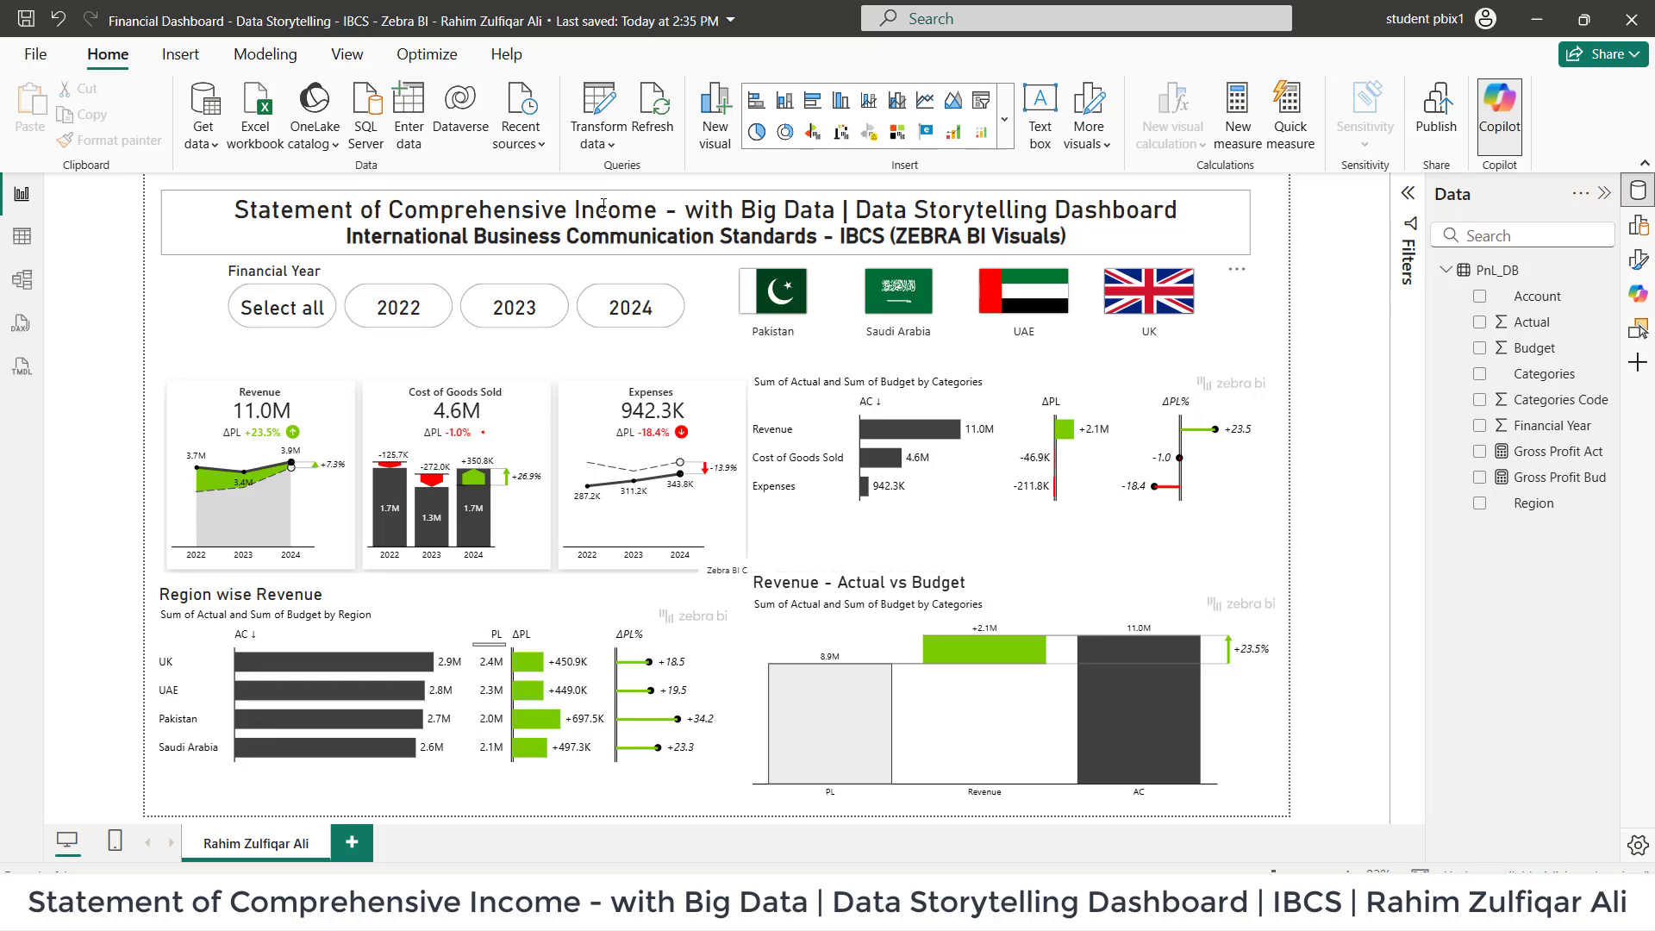
Cross-highlight the Revenue category, then set Cost of Goods Sold to a yearly line and Revenue to a waterfall.
{"action": "left_click", "coordinate": [909, 428]}
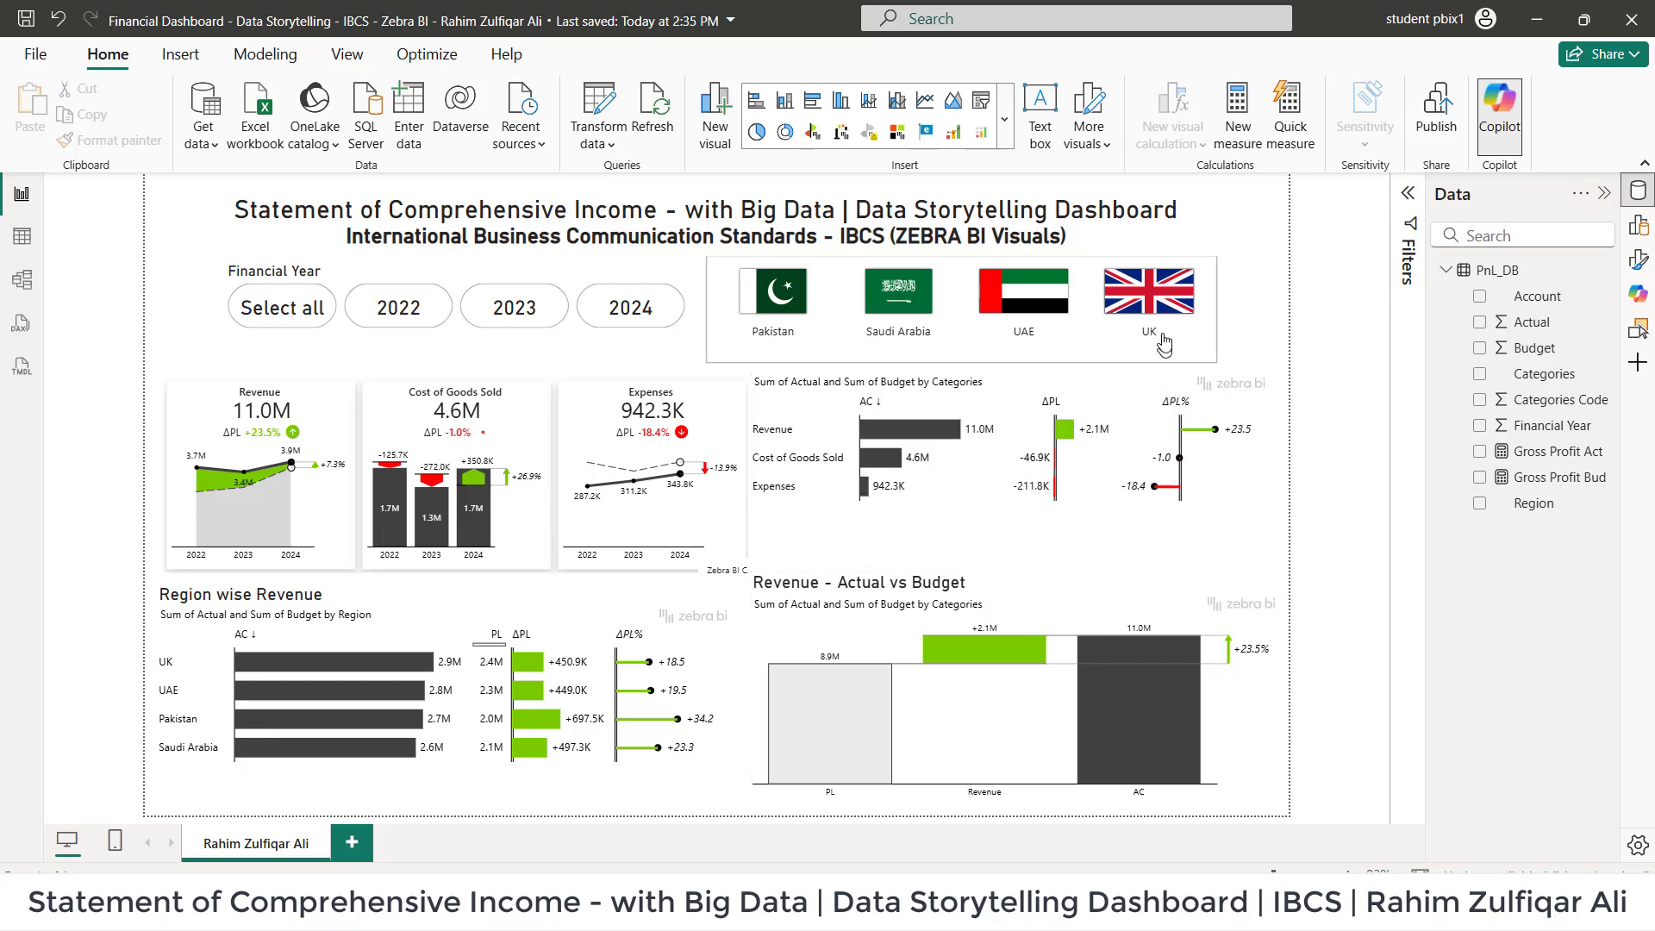
{"action": "left_click", "coordinate": [1113, 379]}
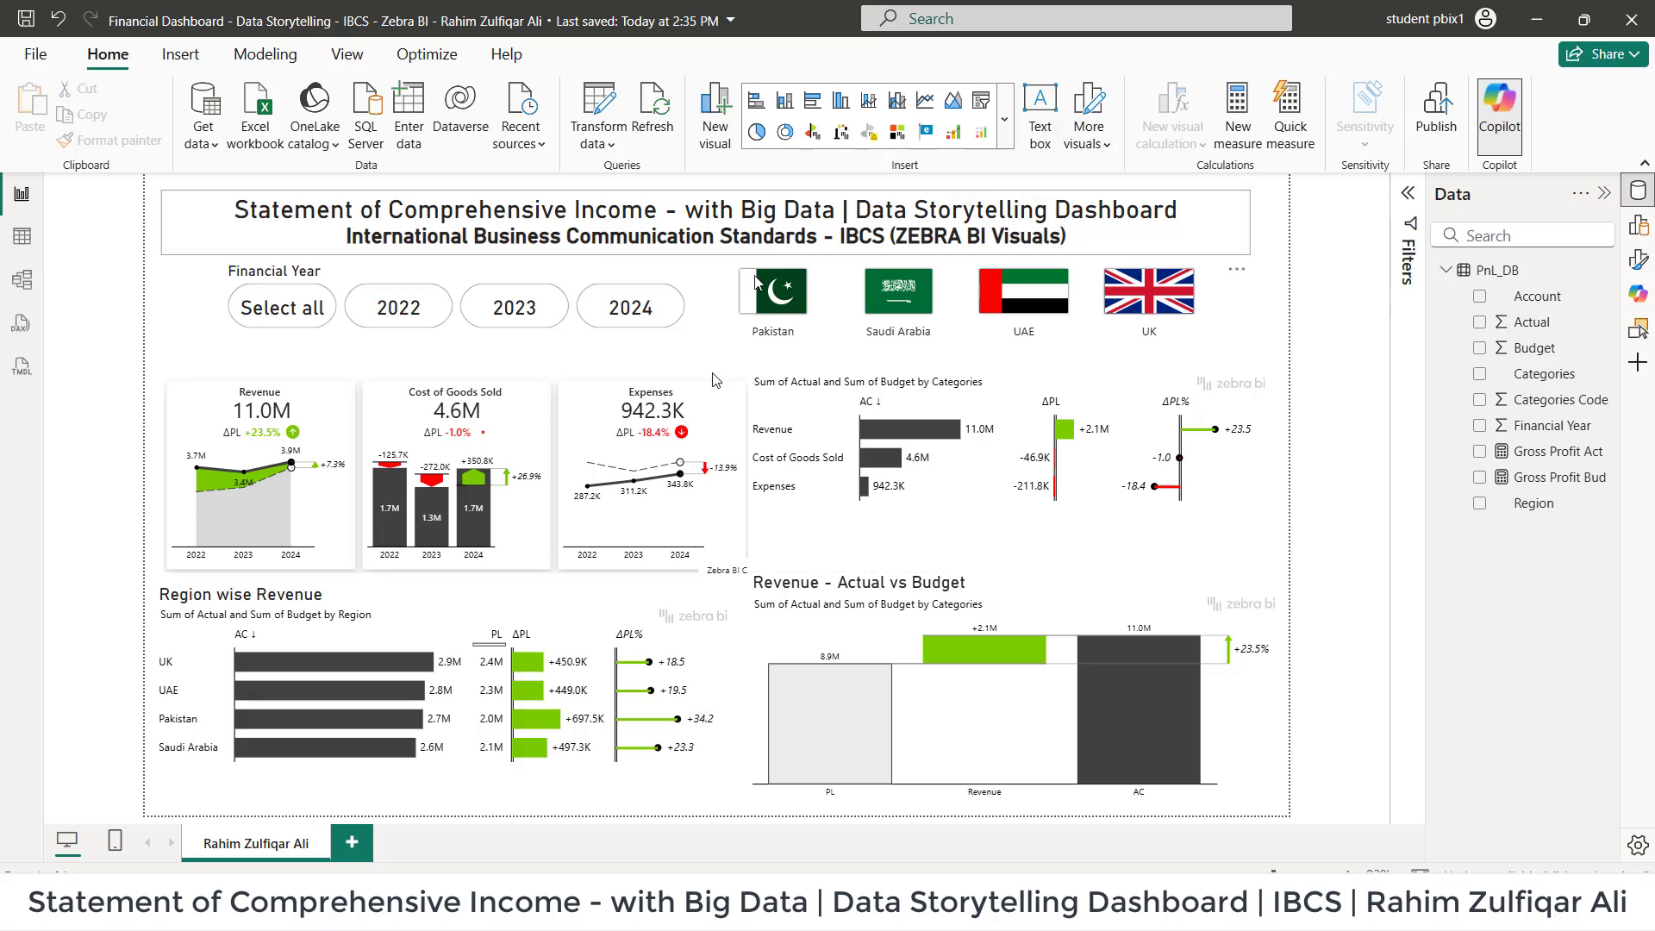
{"action": "left_click", "coordinate": [538, 512]}
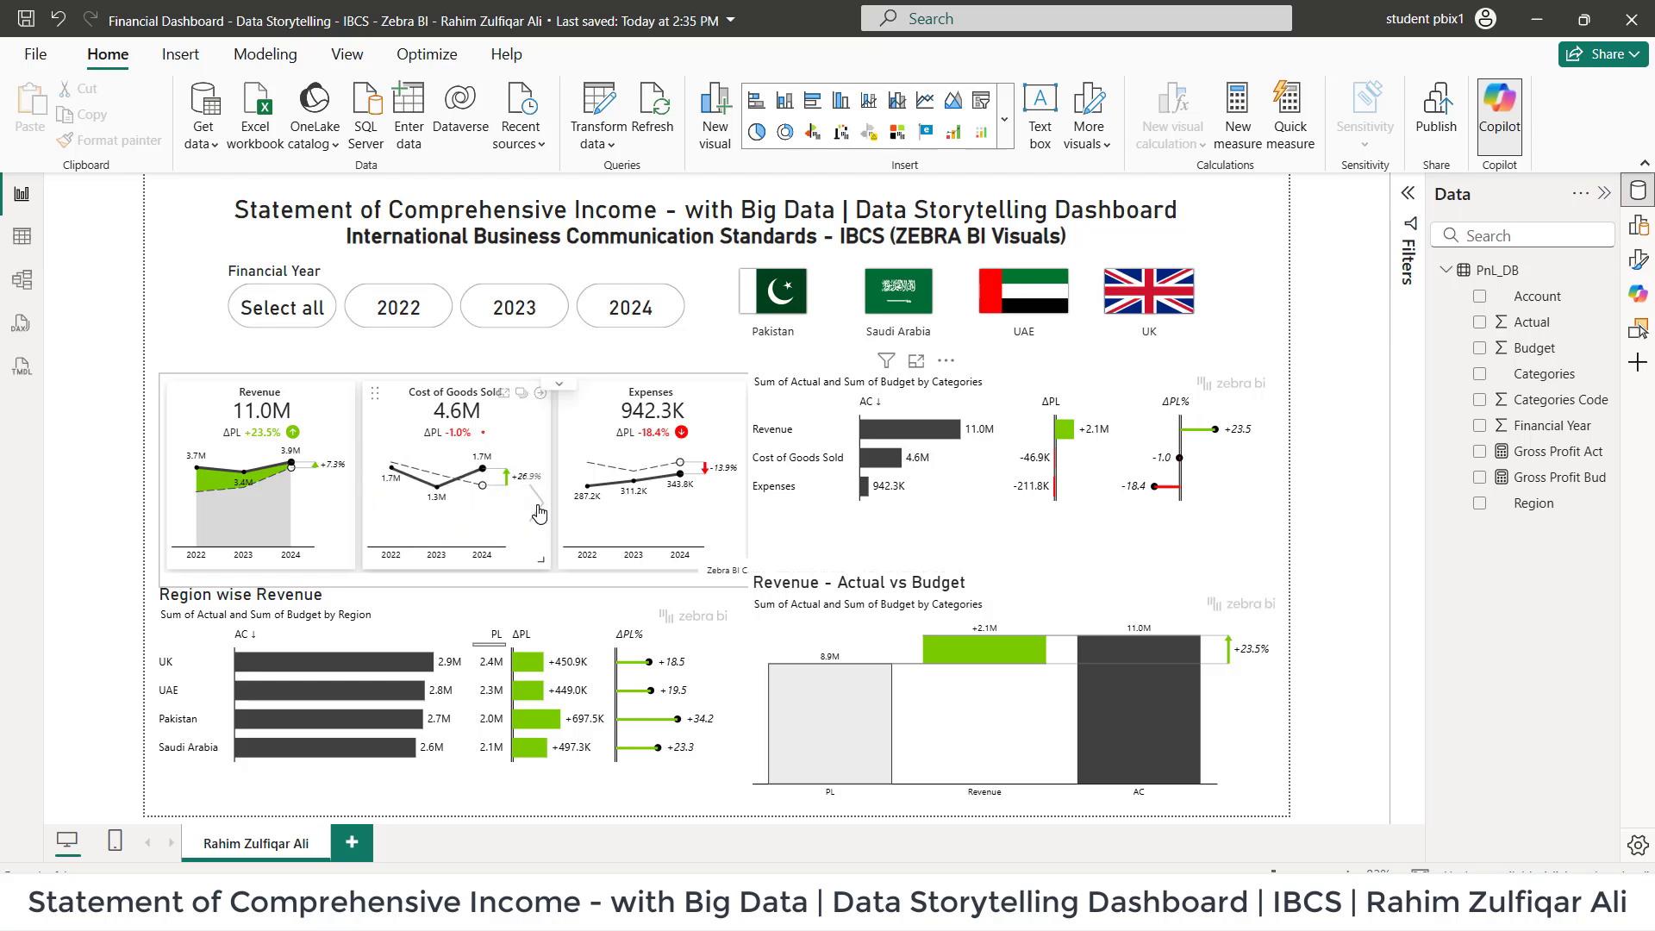
{"action": "mouse_move", "coordinate": [332, 491]}
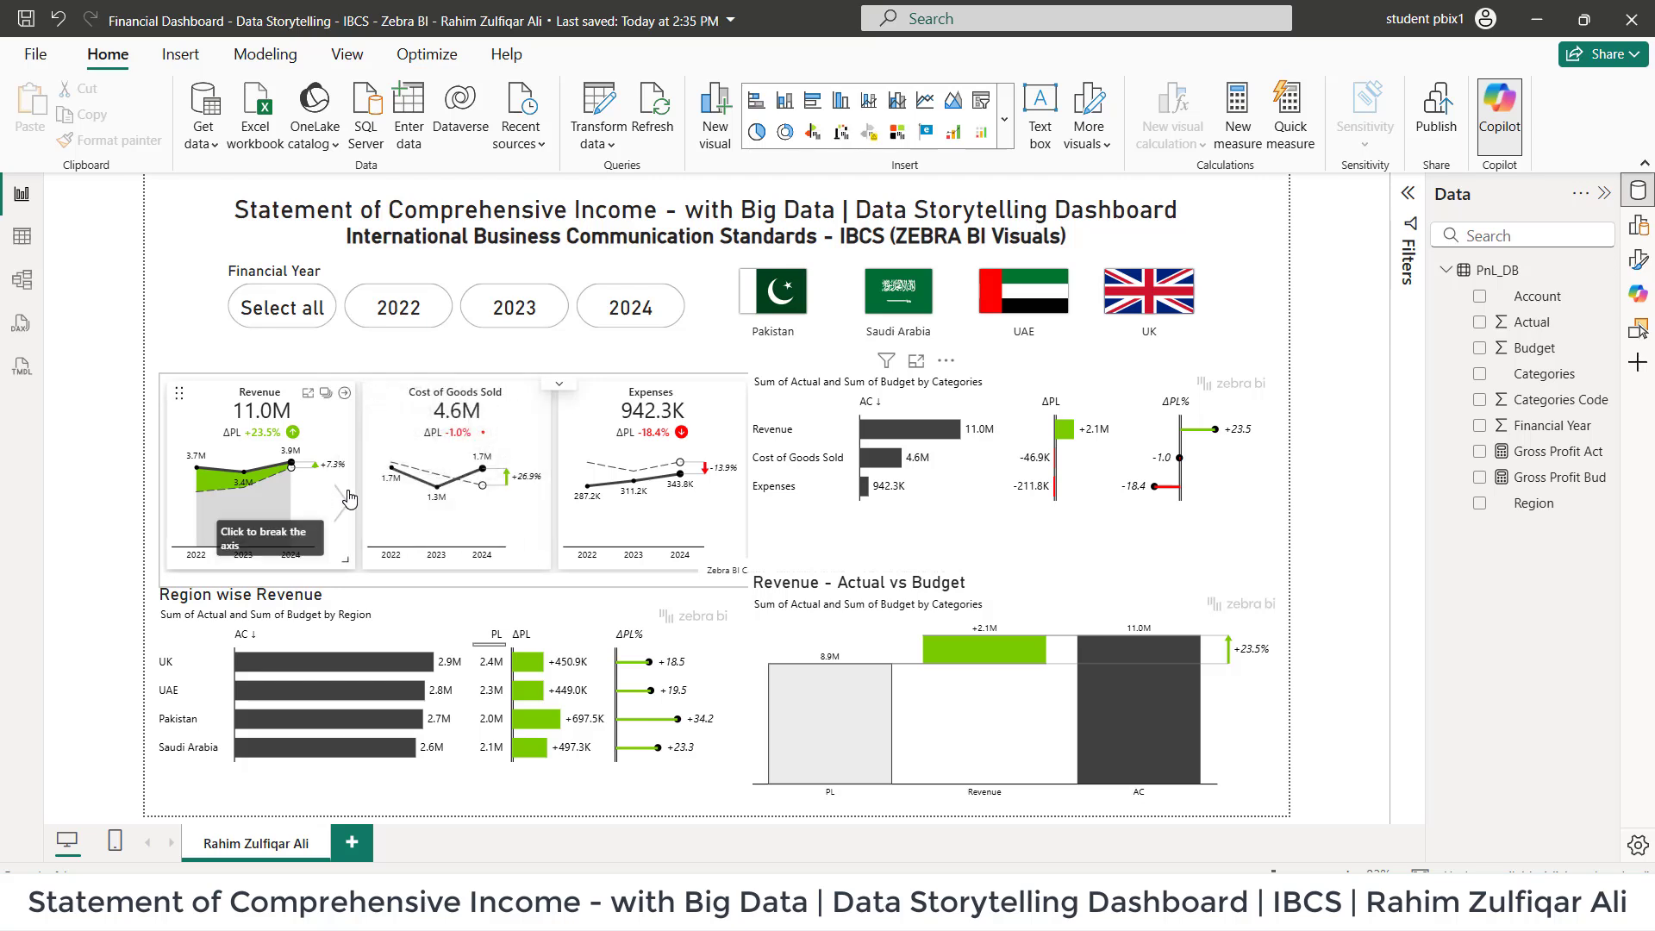
{"action": "left_click", "coordinate": [348, 500]}
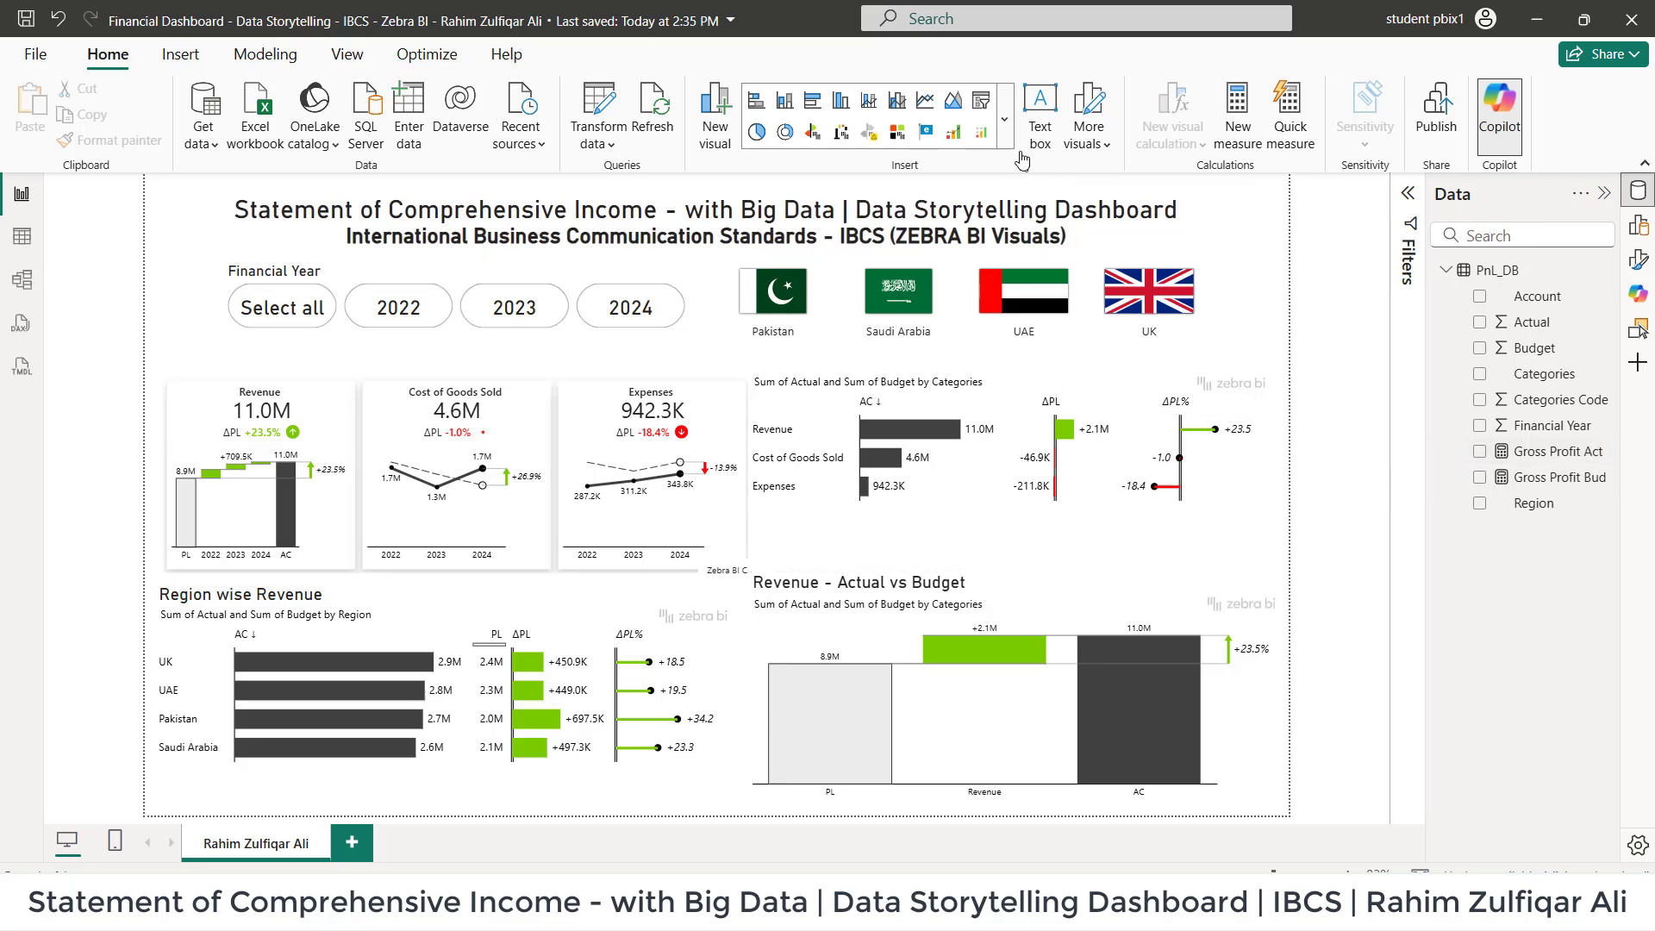
Expand the visuals gallery and choose More visuals to reveal From AppSource and From my files.
{"action": "left_click", "coordinate": [1007, 131]}
{"action": "scroll", "coordinate": [929, 457], "scroll_direction": "down", "scroll_amount": 5}
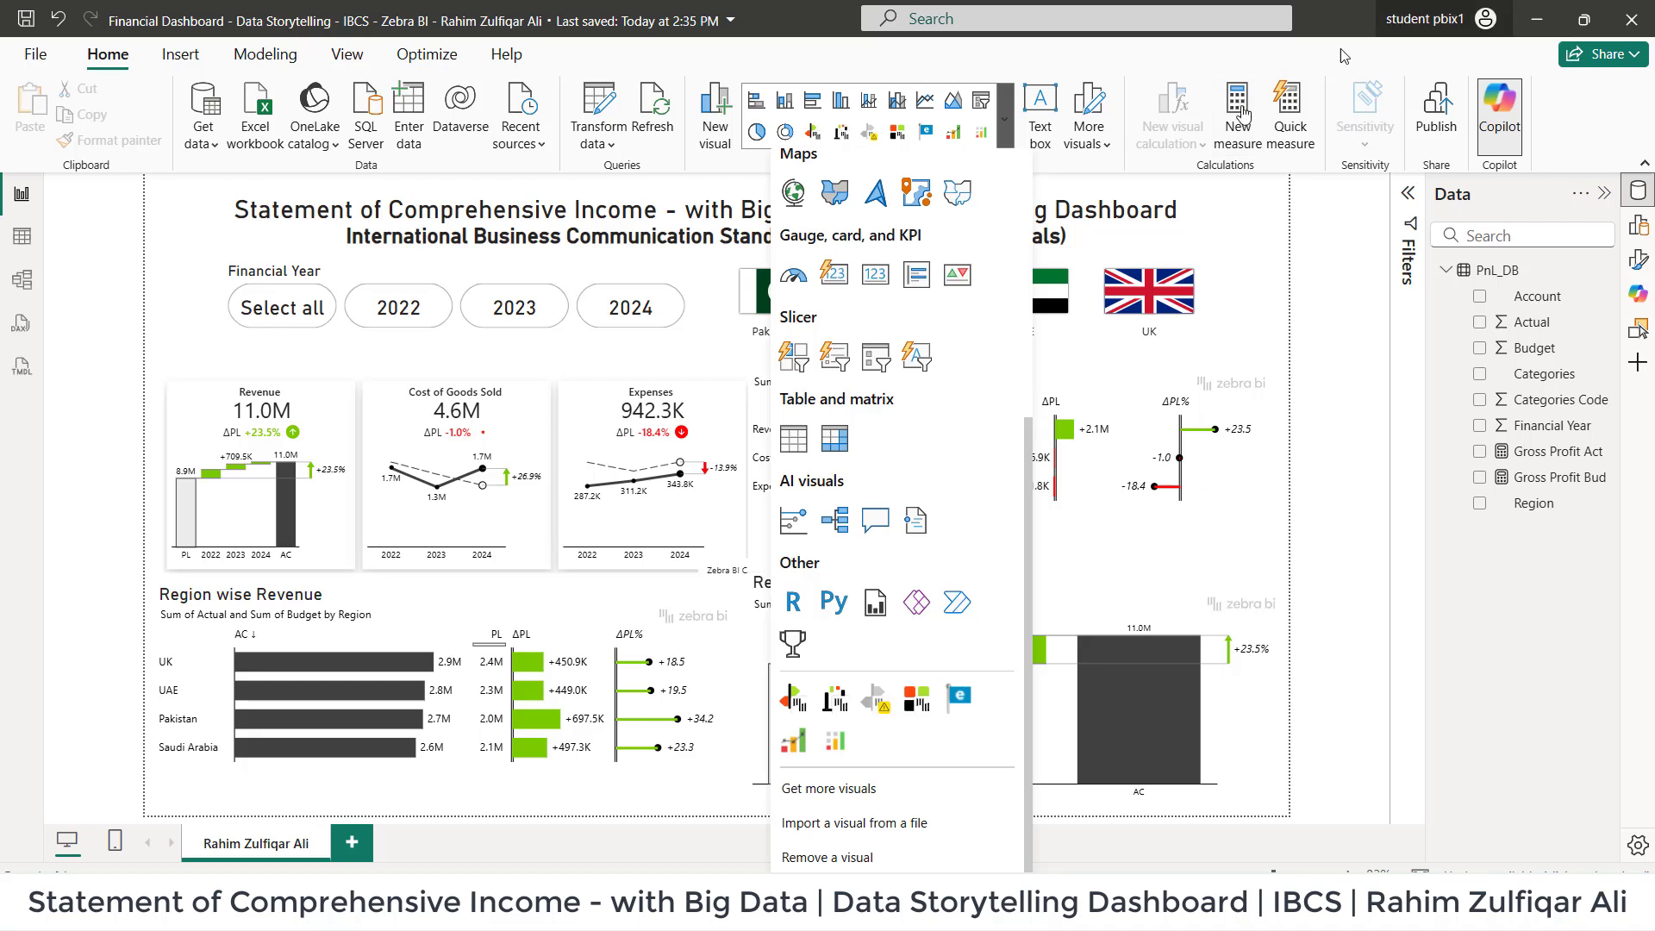
{"action": "left_click", "coordinate": [1102, 145]}
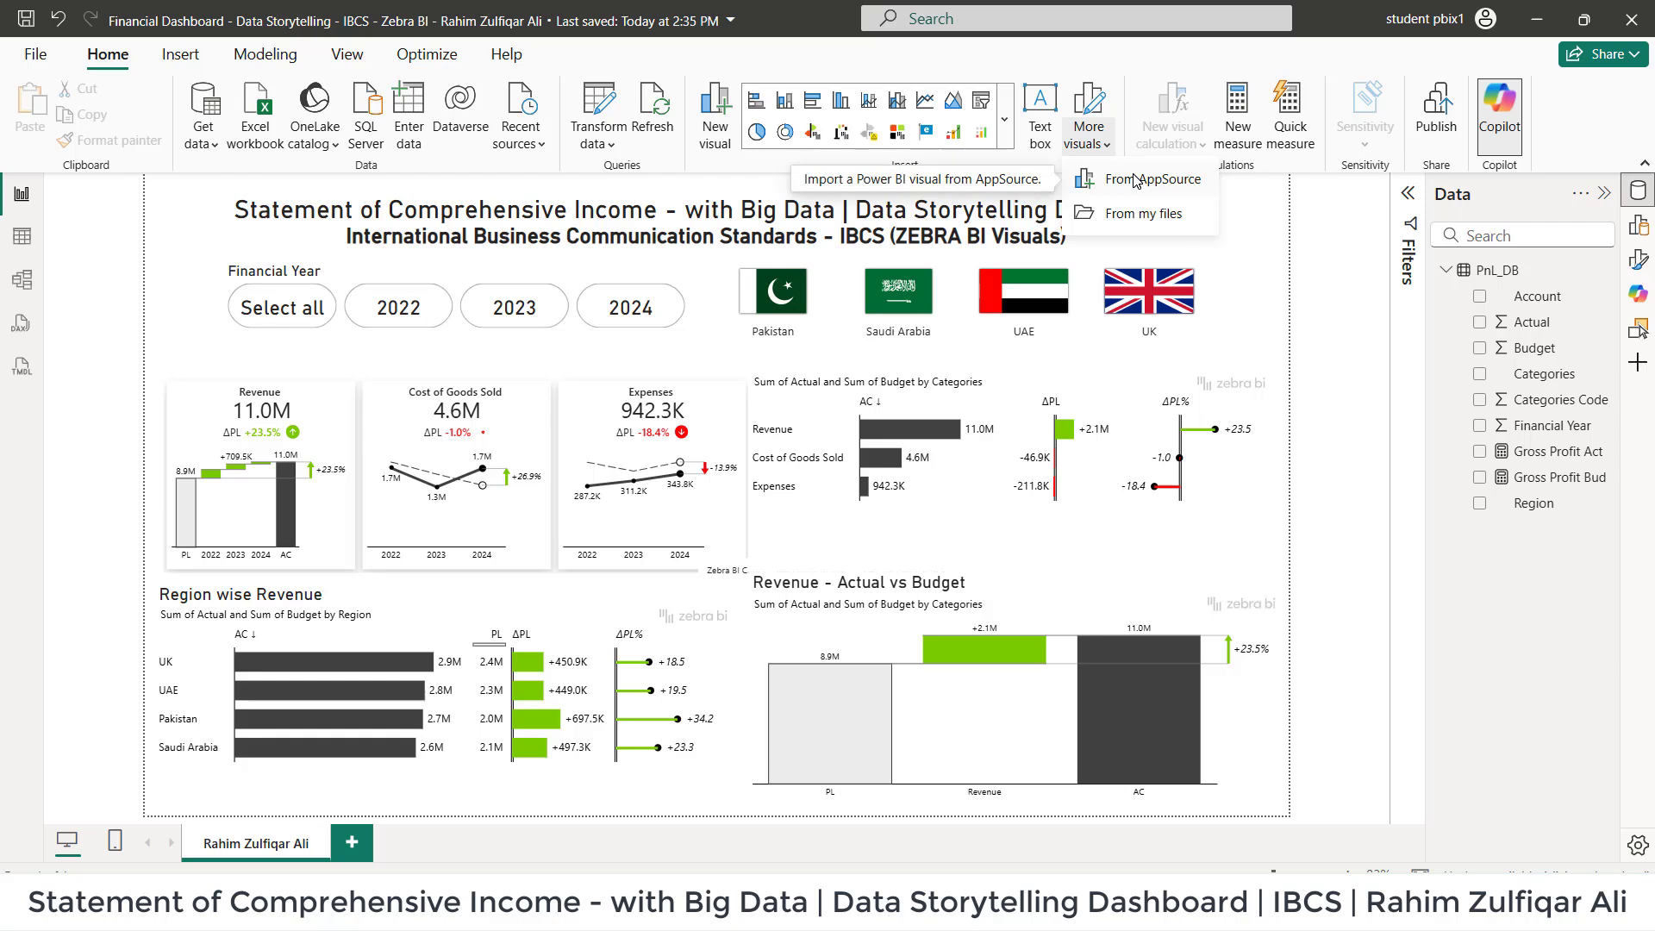